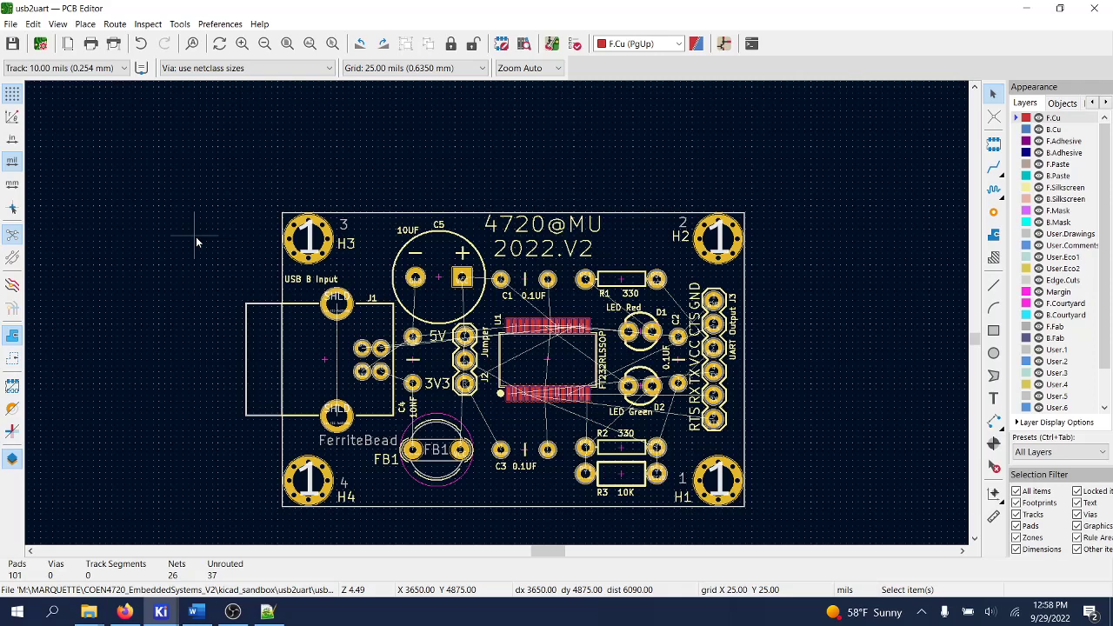
Route a 10 mil front-copper track from the RTS pin of header J3 to the matching pad on the lower row of U1
scroll(656, 447, up, 1)
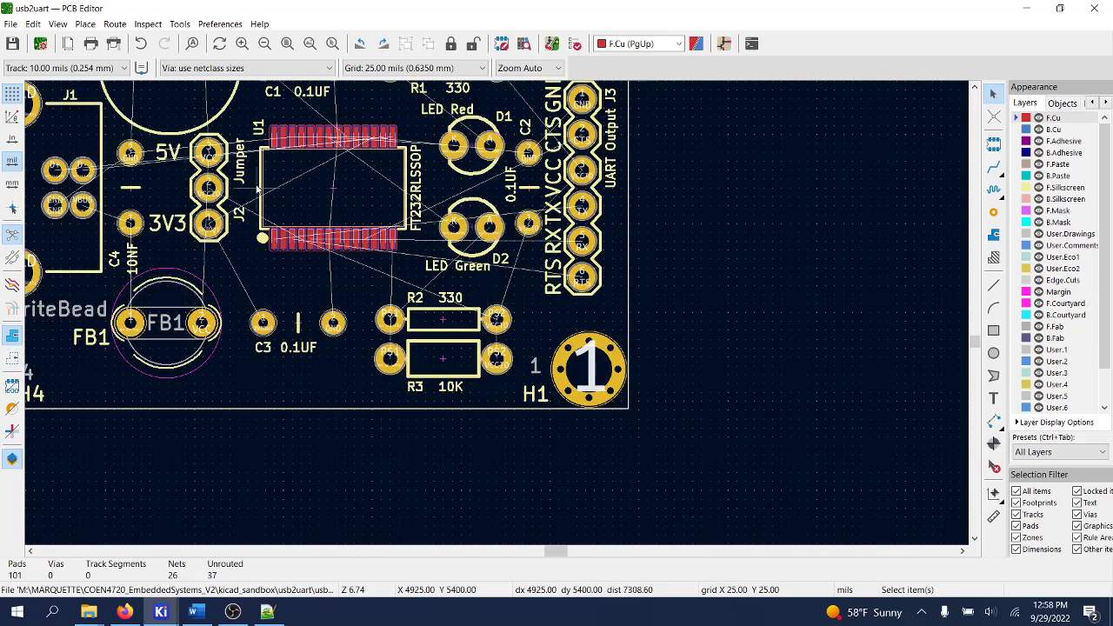
scroll(497, 319, up, 1)
scroll(248, 254, down, 1)
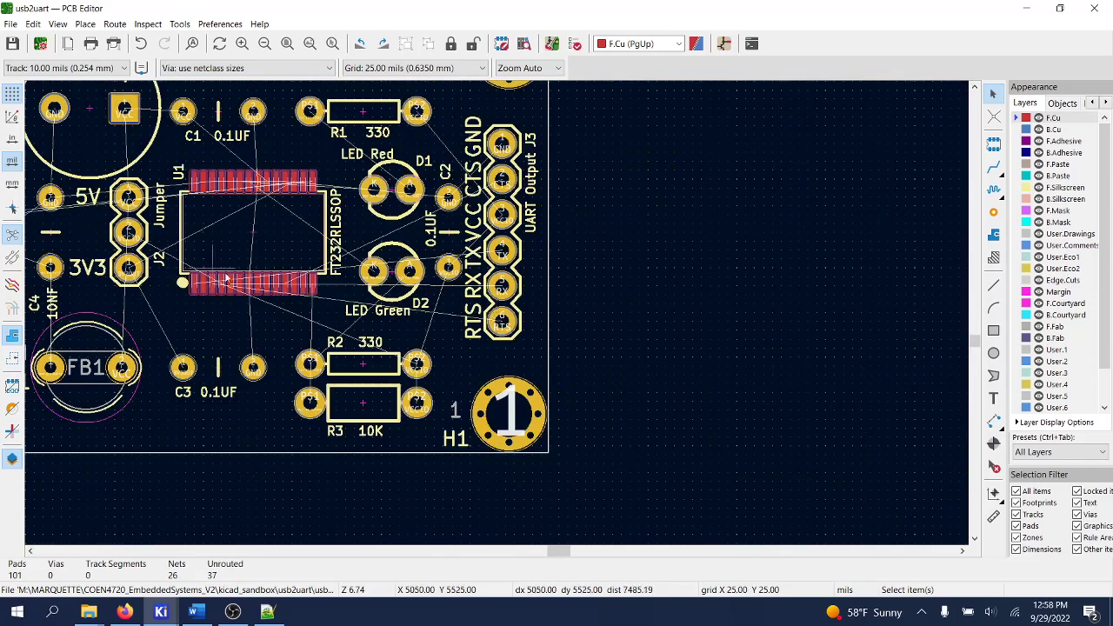
click(994, 166)
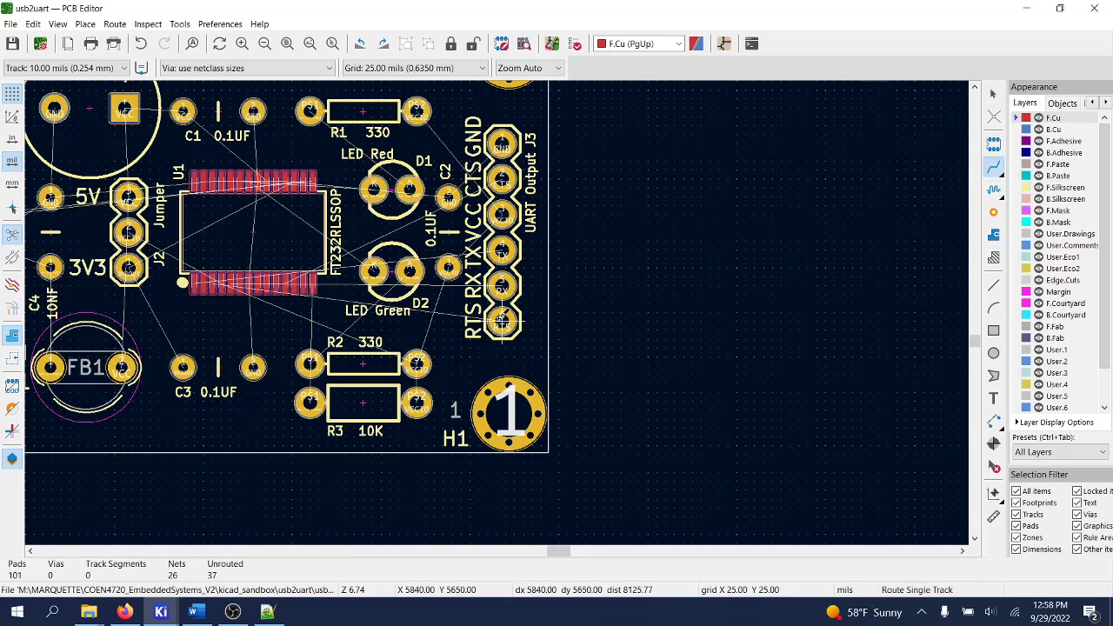
click(502, 320)
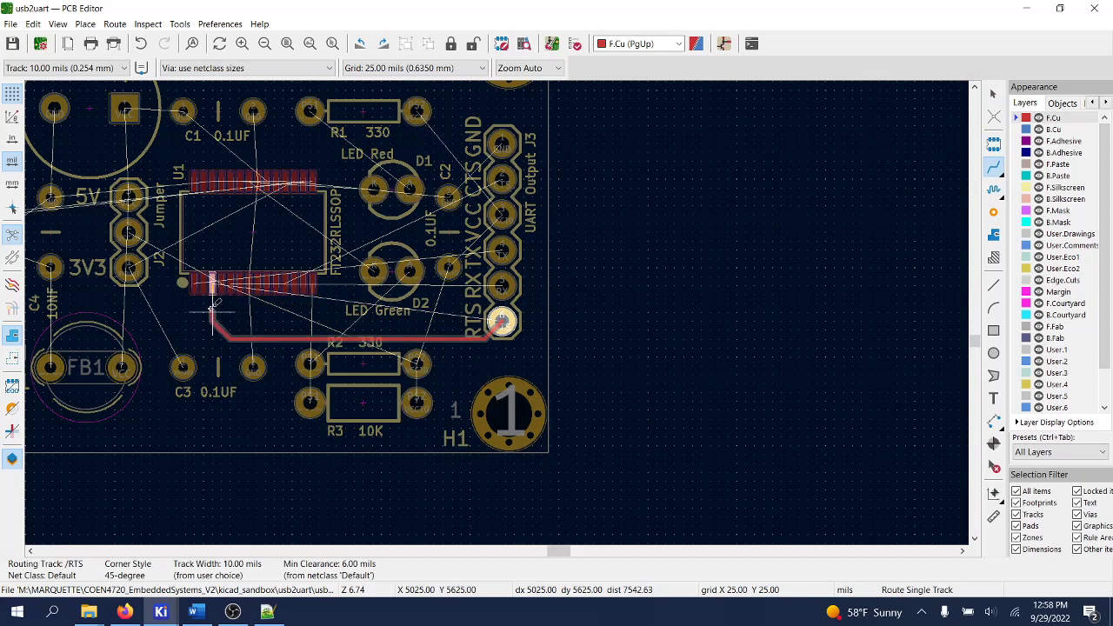
scroll(216, 327, up, 2)
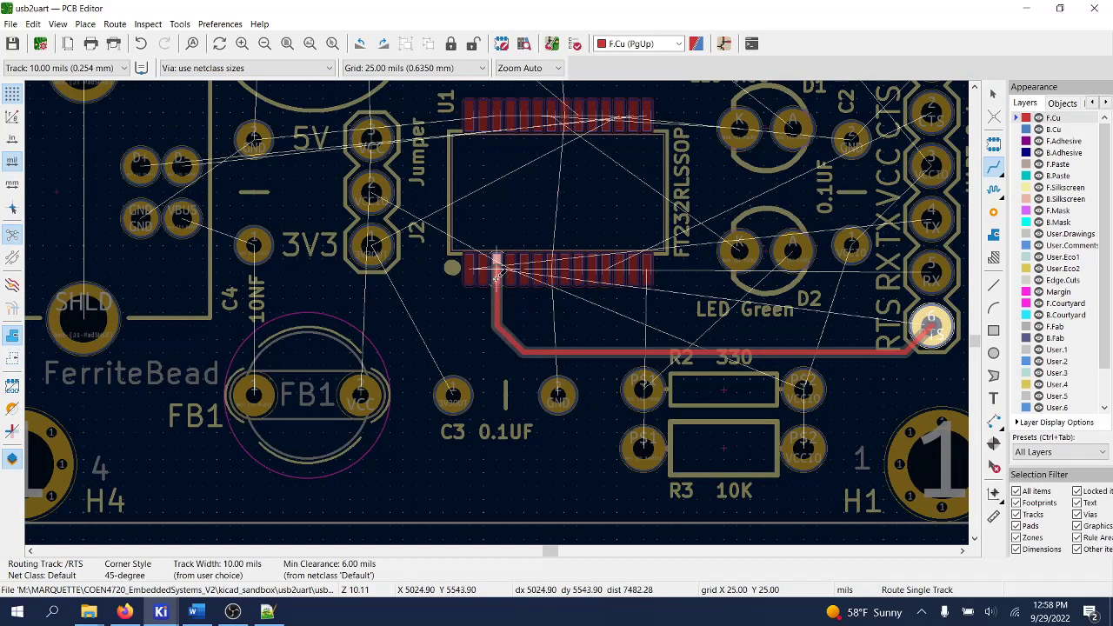
click(497, 281)
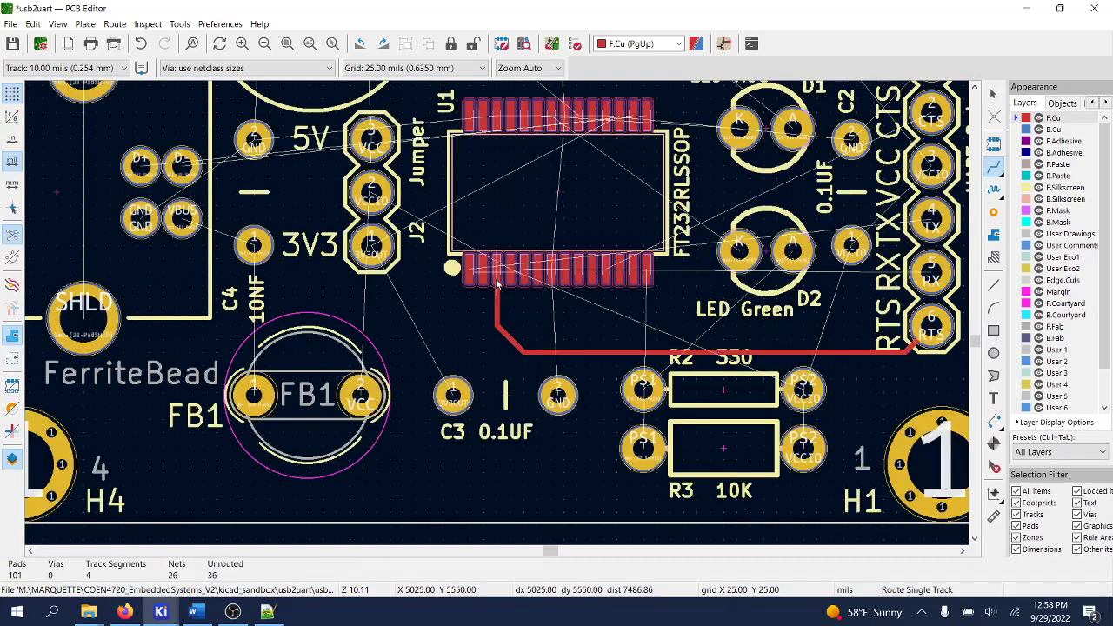
Route a front-copper VCC track, 20 mils wide, from pad 2 of FB1 to pin 3 of jumper J2
click(364, 393)
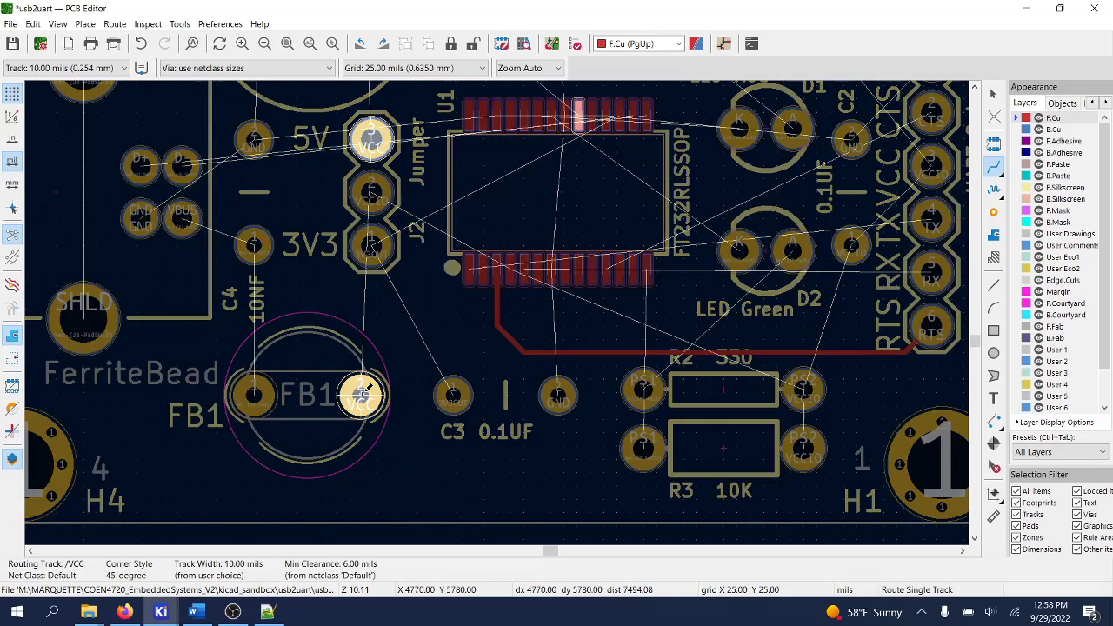
right_click(331, 356)
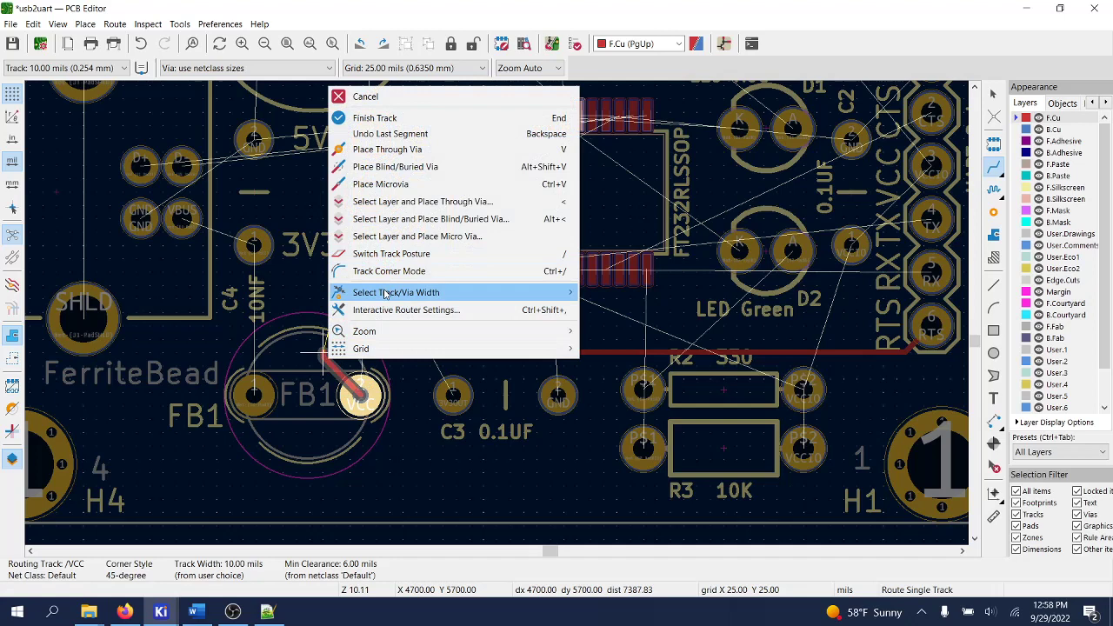
mouse_move(387, 294)
click(627, 364)
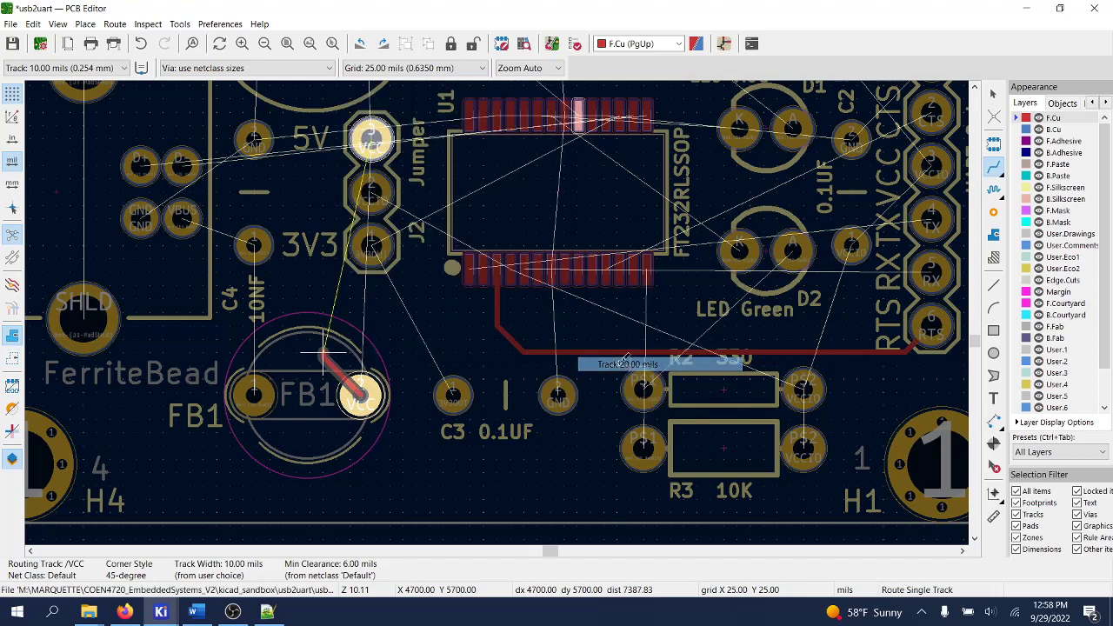
right_click(352, 380)
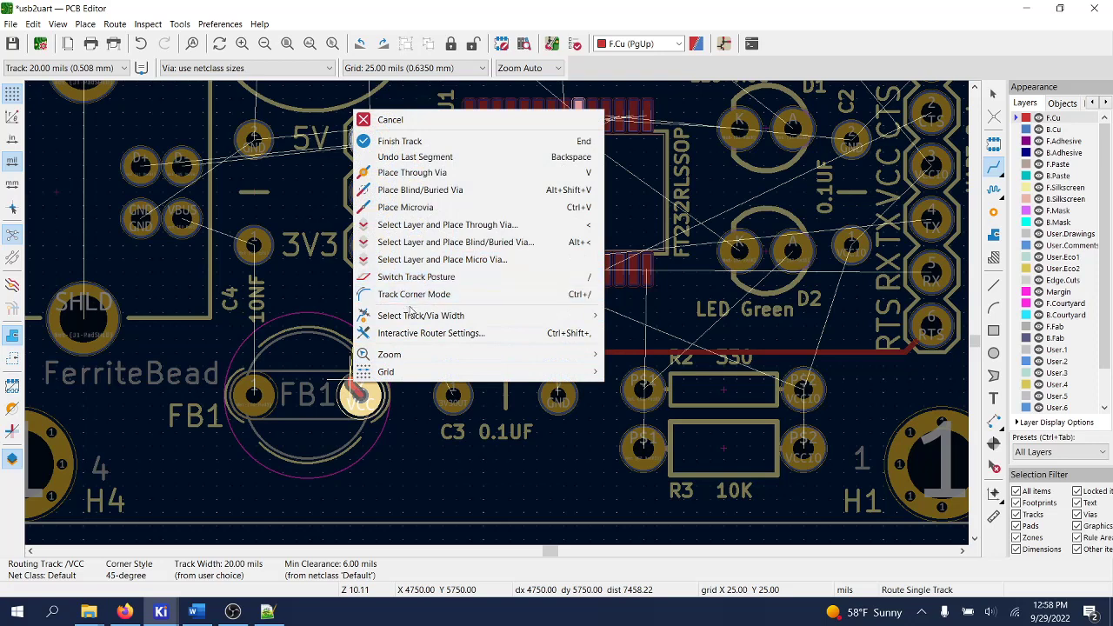
mouse_move(422, 315)
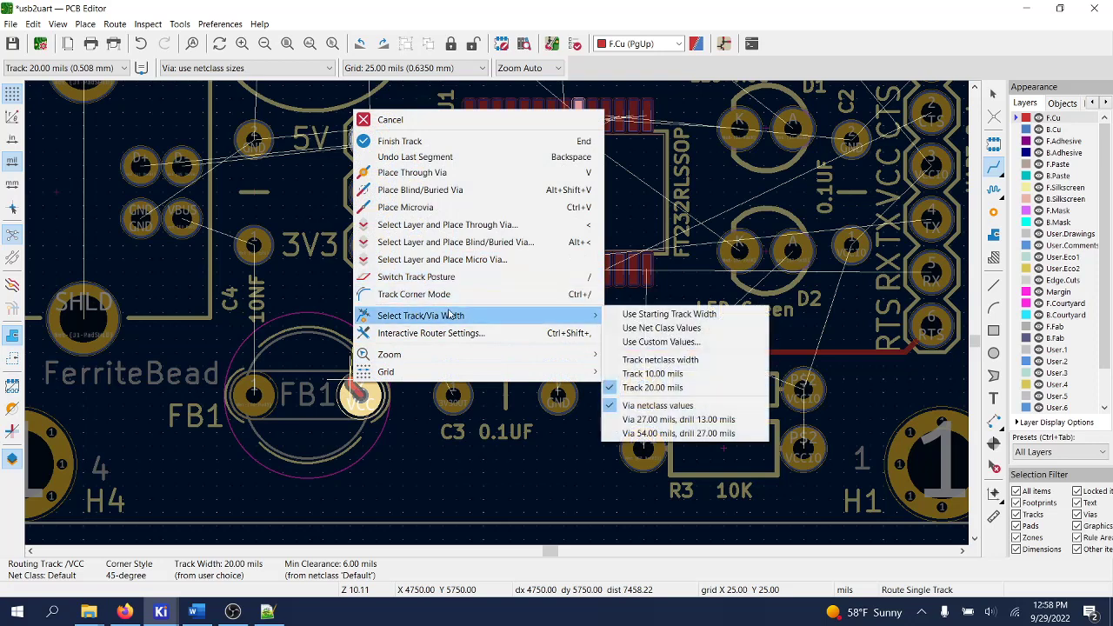
click(632, 373)
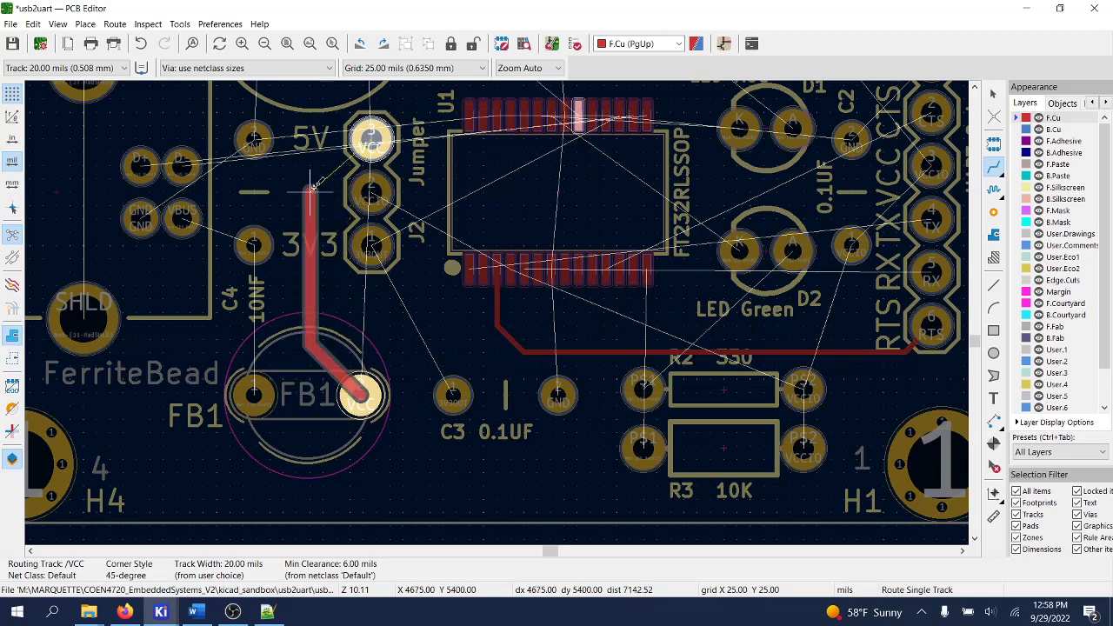
click(355, 136)
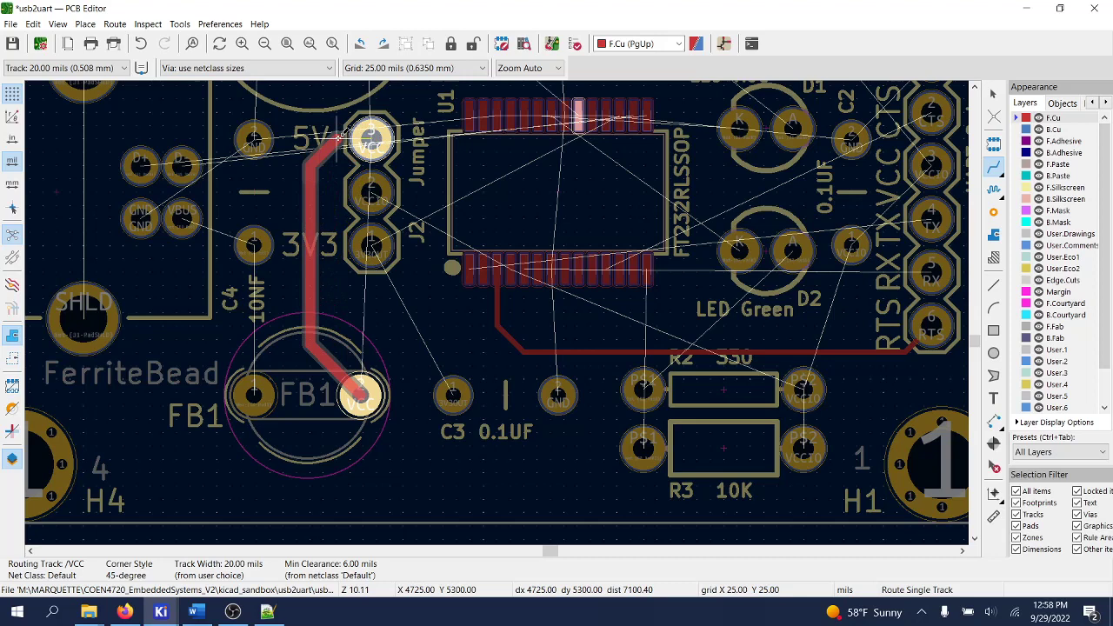
click(369, 136)
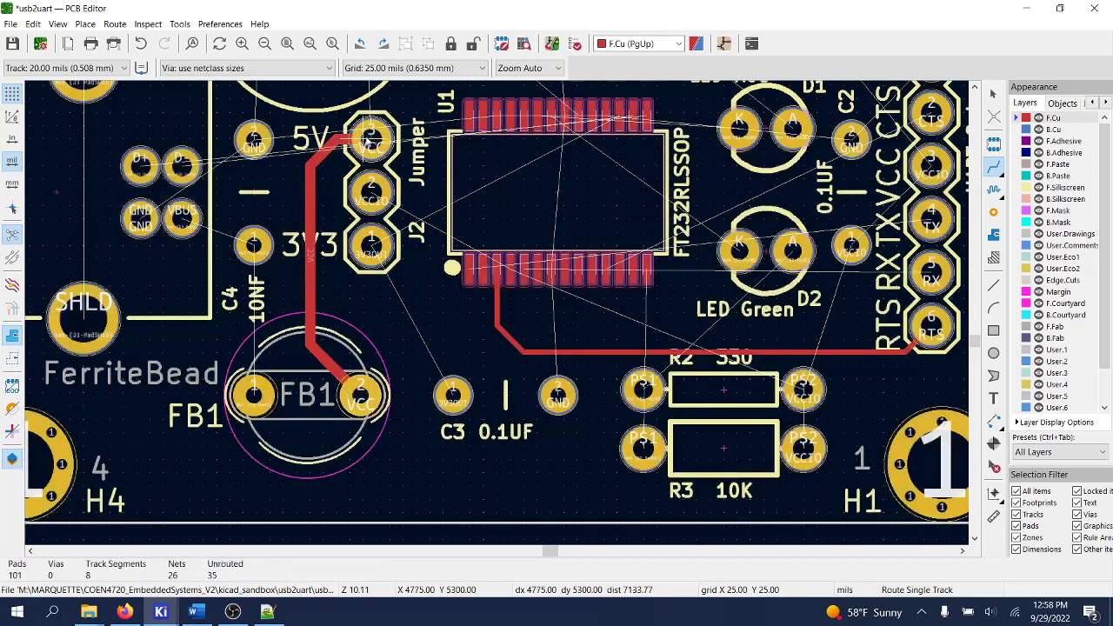
Route 20 mil front-copper tracks from pad 1 of FB1 to pad 1 of C4 and on to the VBUS pad of J1
click(255, 390)
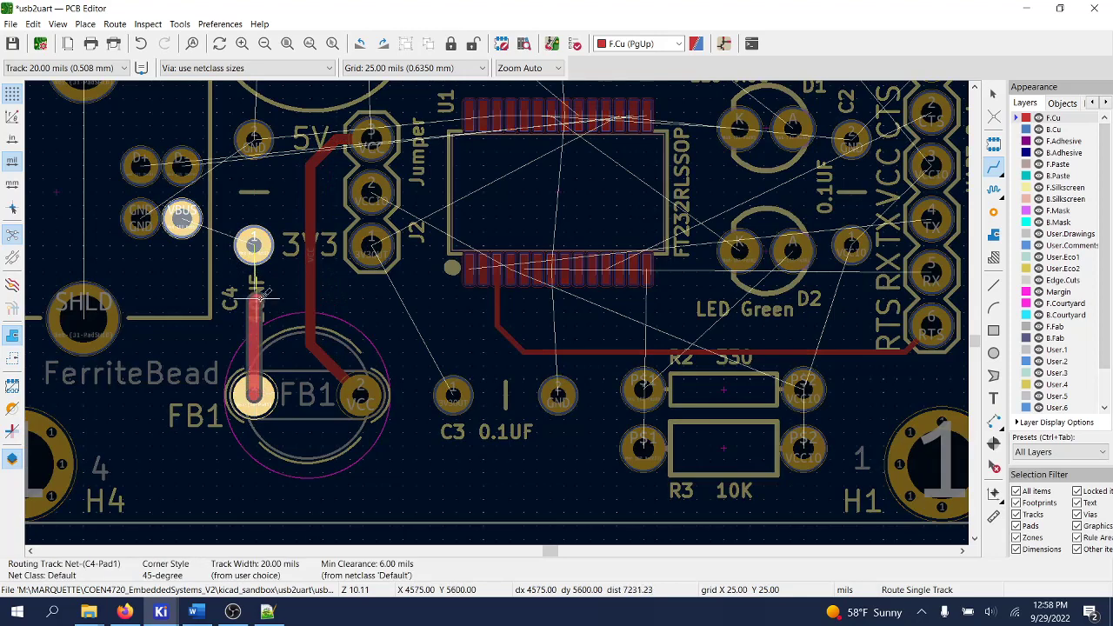
click(253, 243)
click(253, 244)
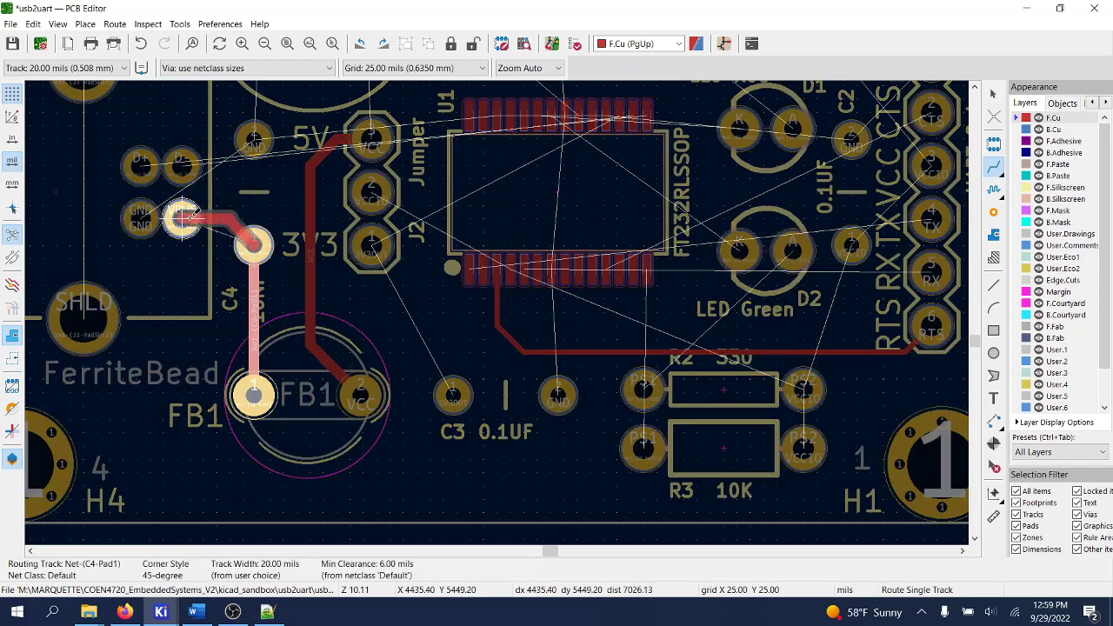
click(182, 217)
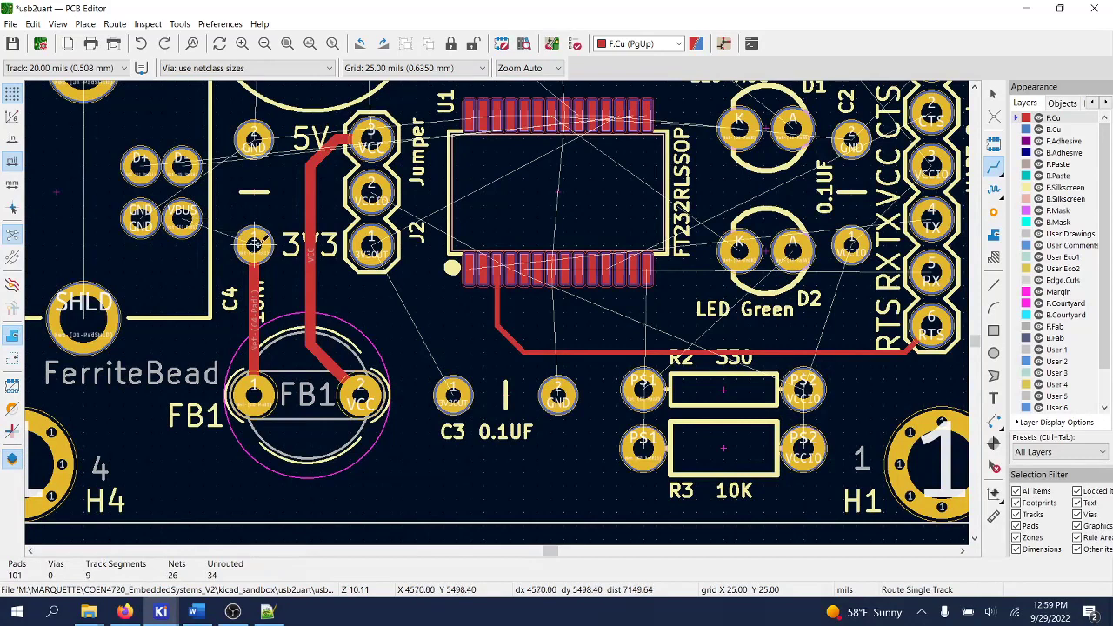
click(244, 218)
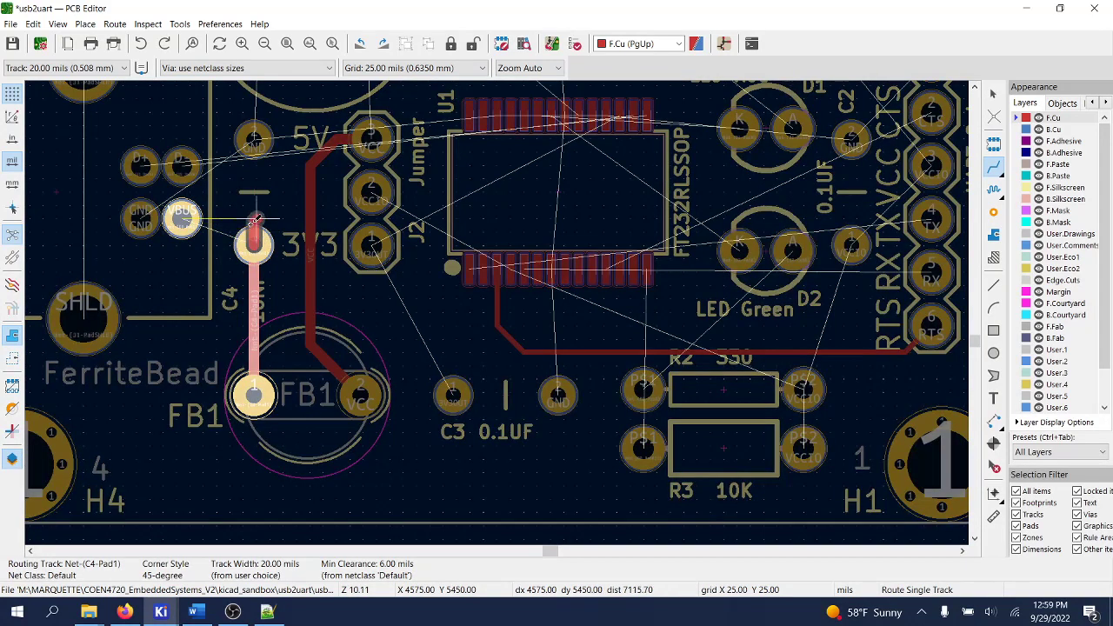
click(182, 216)
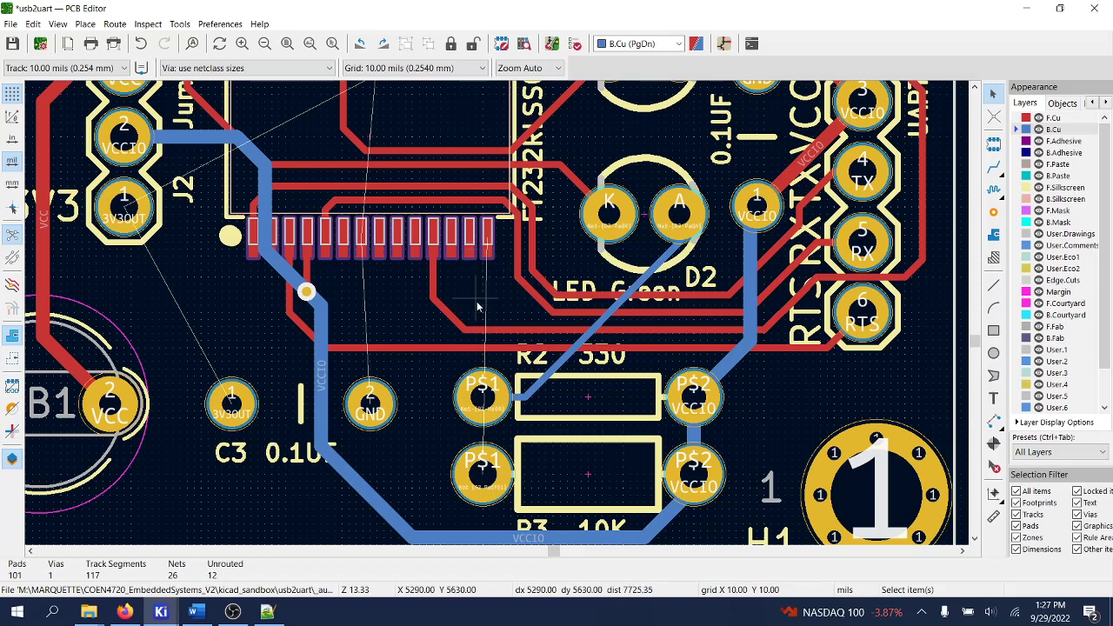
Route a 10 mil back-copper track from pad P$1 of R3 to just below U1's lower-row end pad, ending it with a through via
click(996, 171)
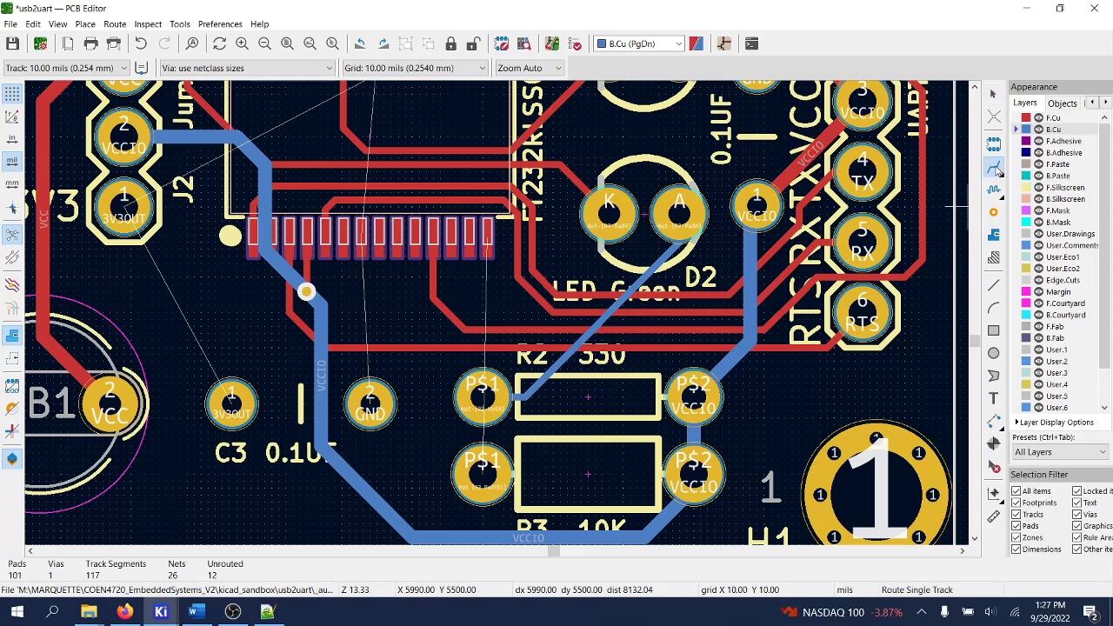
click(484, 471)
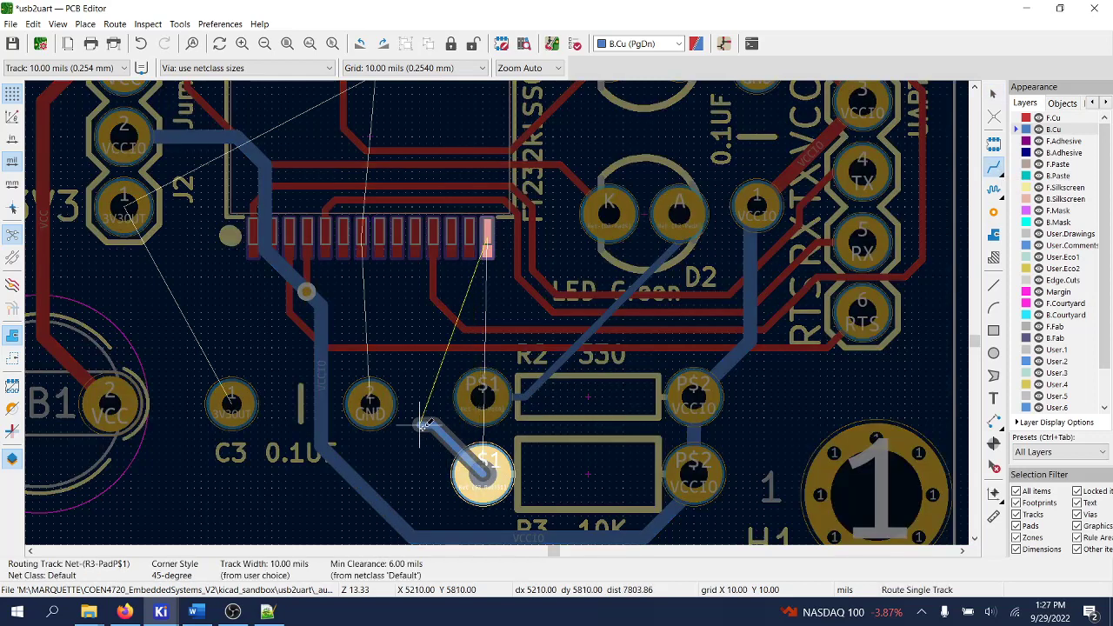
double_click(485, 310)
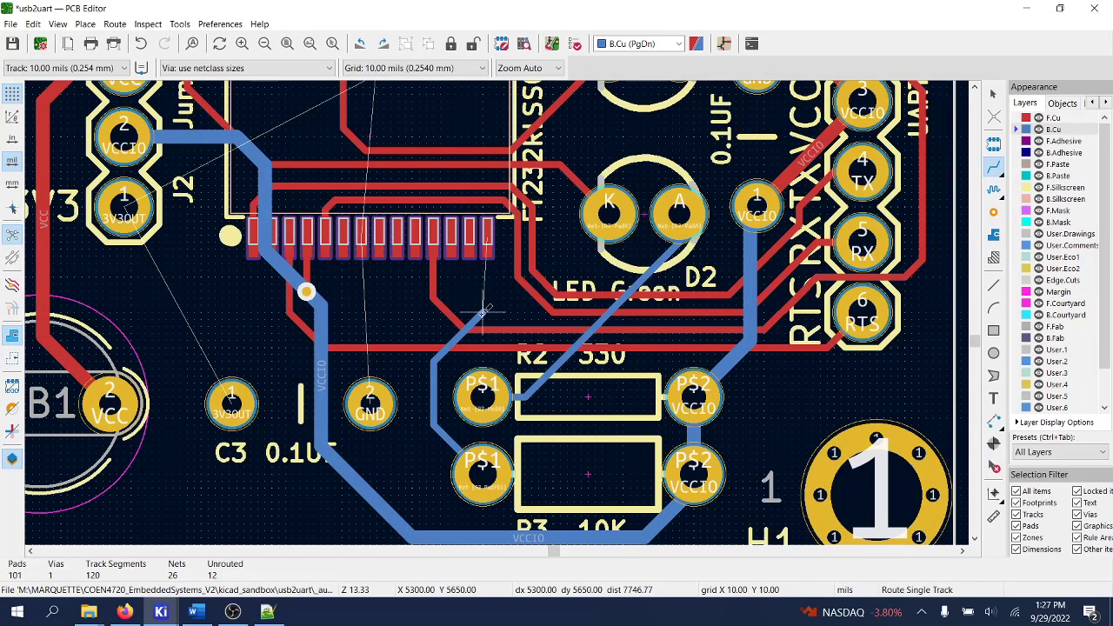
click(485, 310)
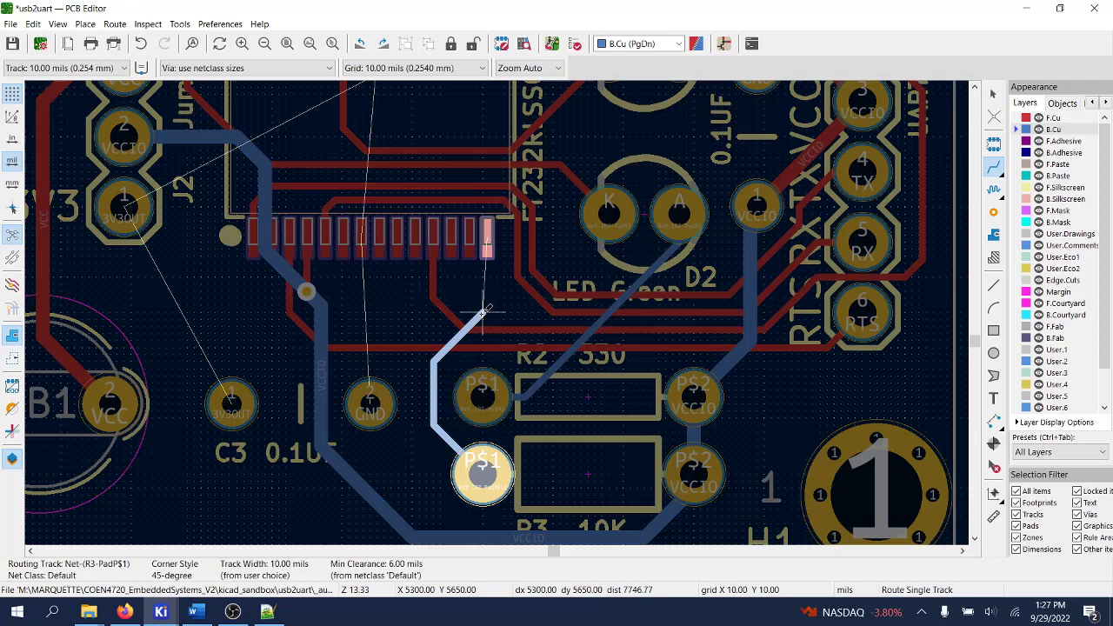
key(v)
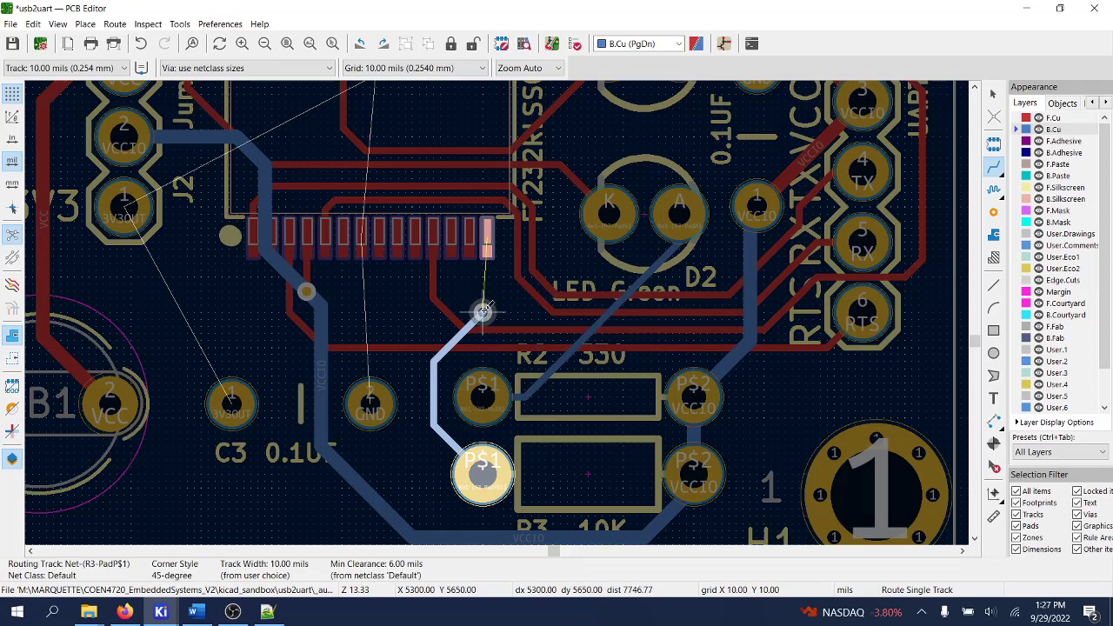
double_click(483, 311)
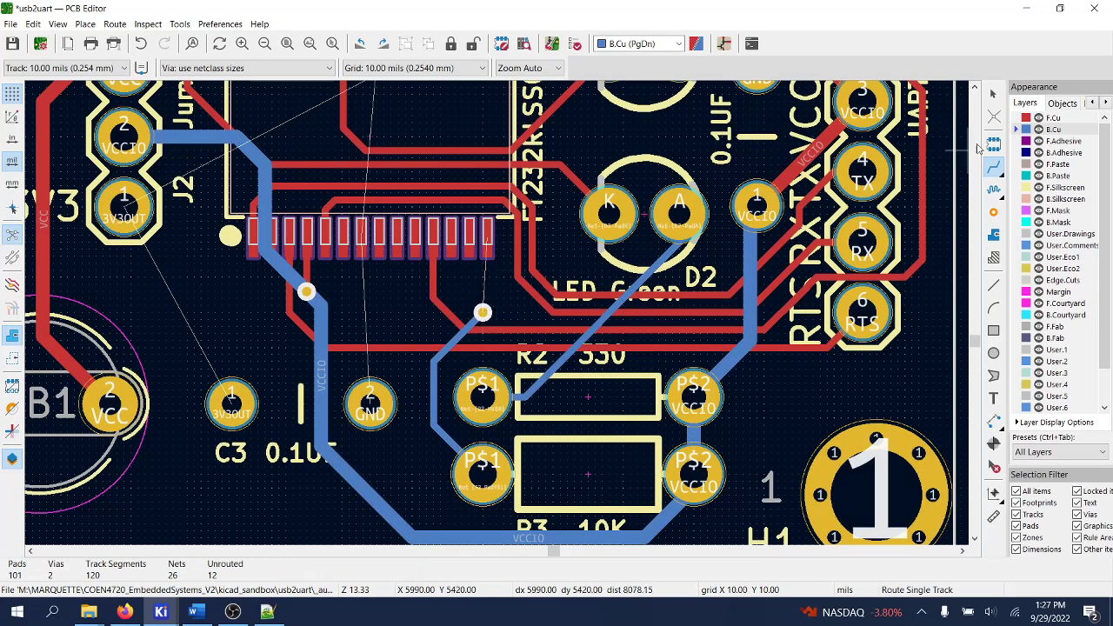
Switch to F.Cu and route a 10 mil track from the new via to the end pad of U1's lower row
click(1024, 122)
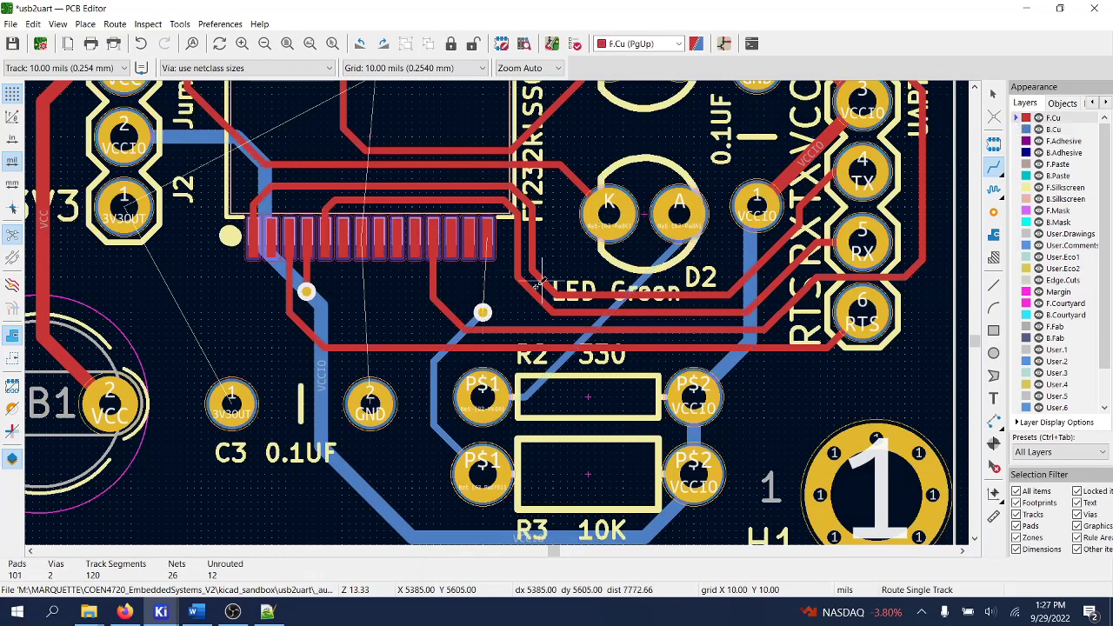
click(483, 311)
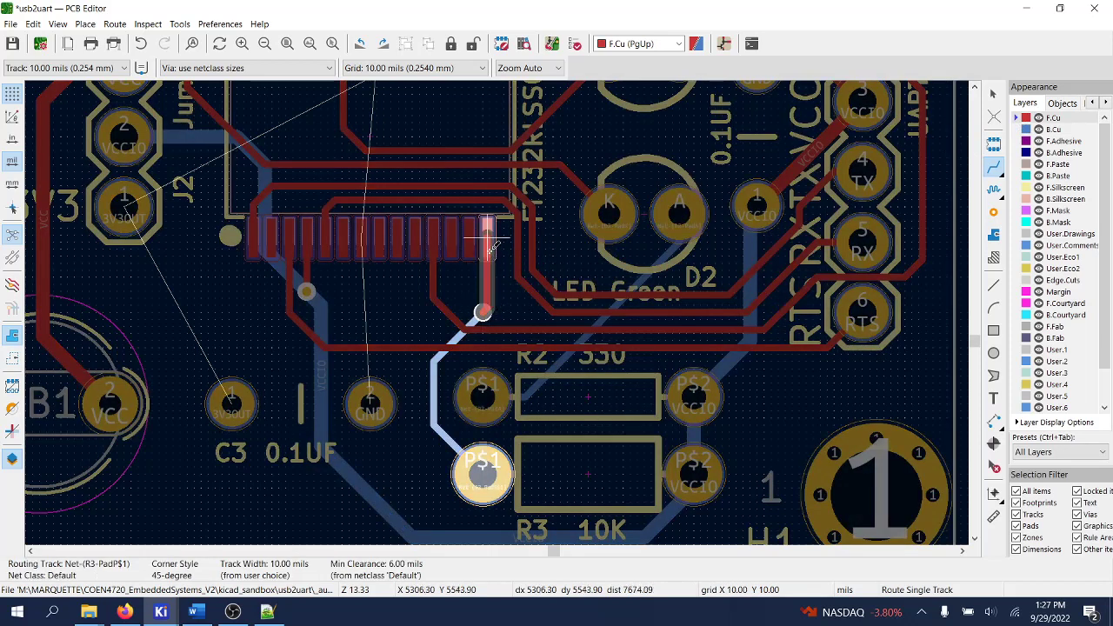
click(491, 250)
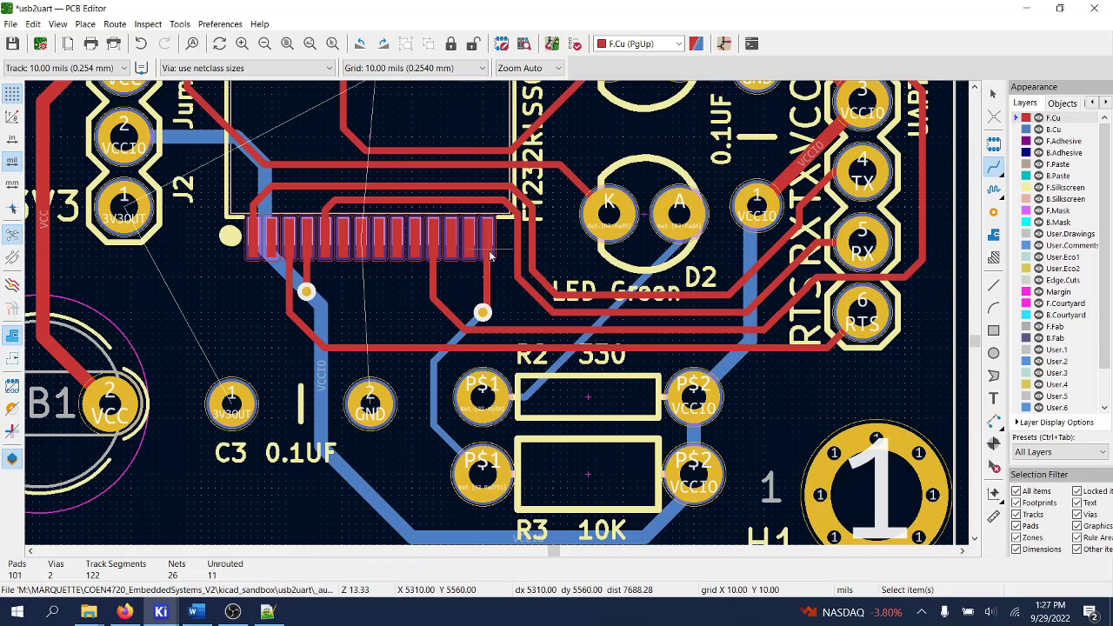
key(Escape)
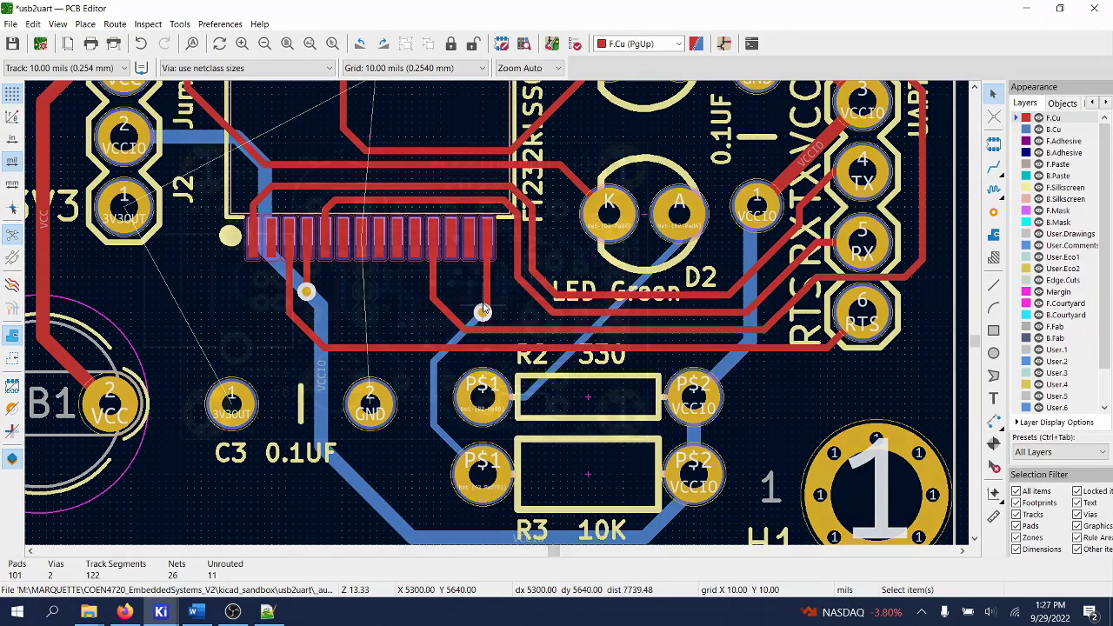
Set the line width of the board outline's top Edge.Cuts segment above H3 to 0.001 mils
scroll(161, 193, down, 5)
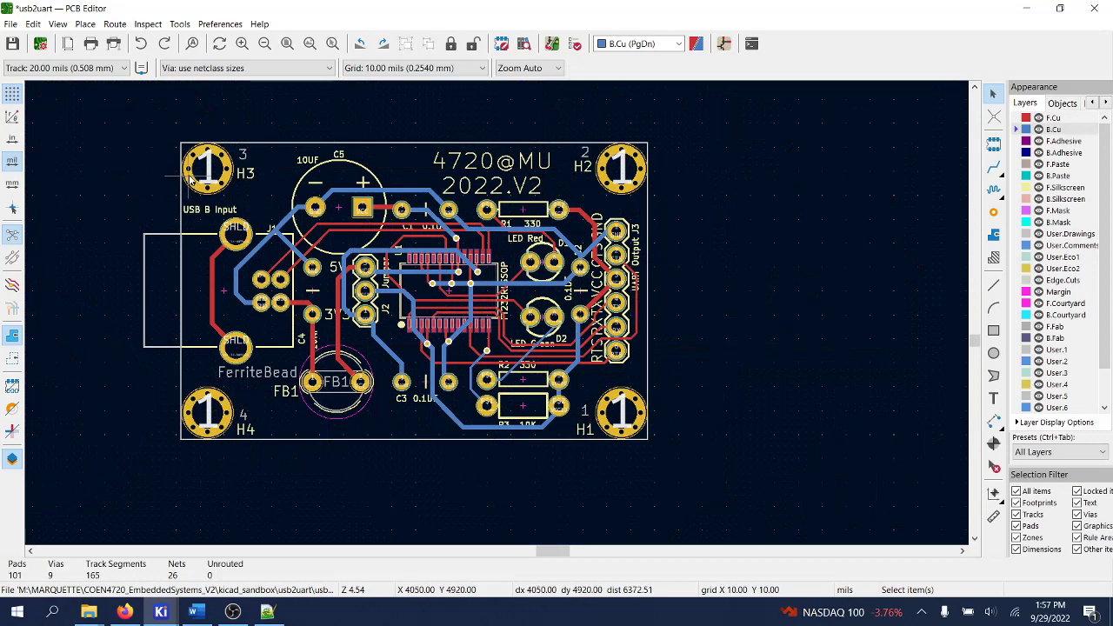
scroll(190, 178, up, 5)
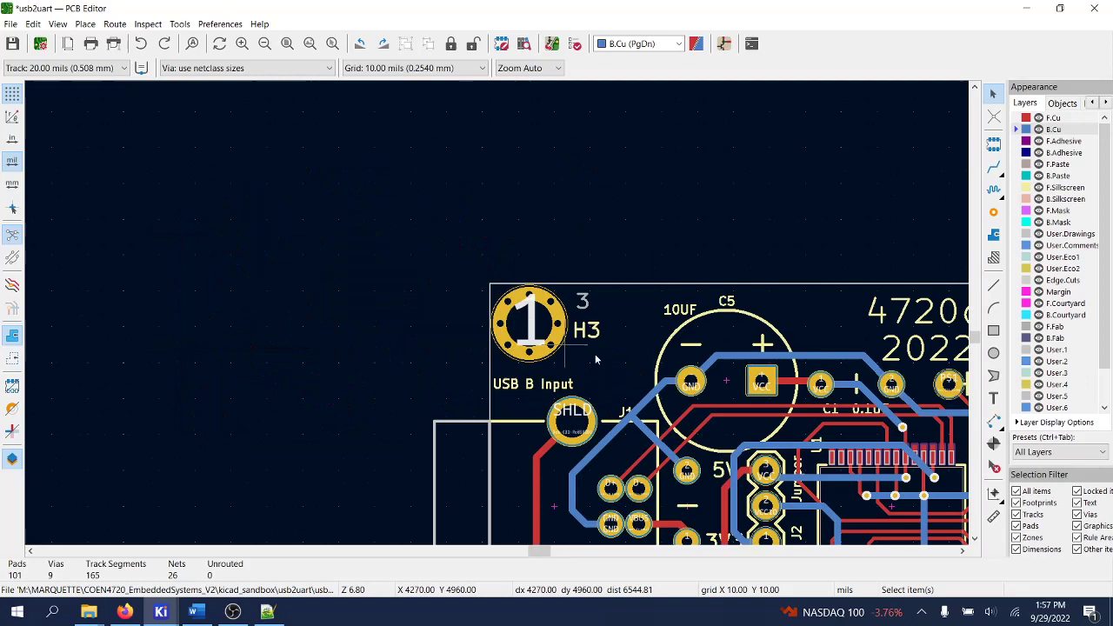
scroll(494, 317, up, 2)
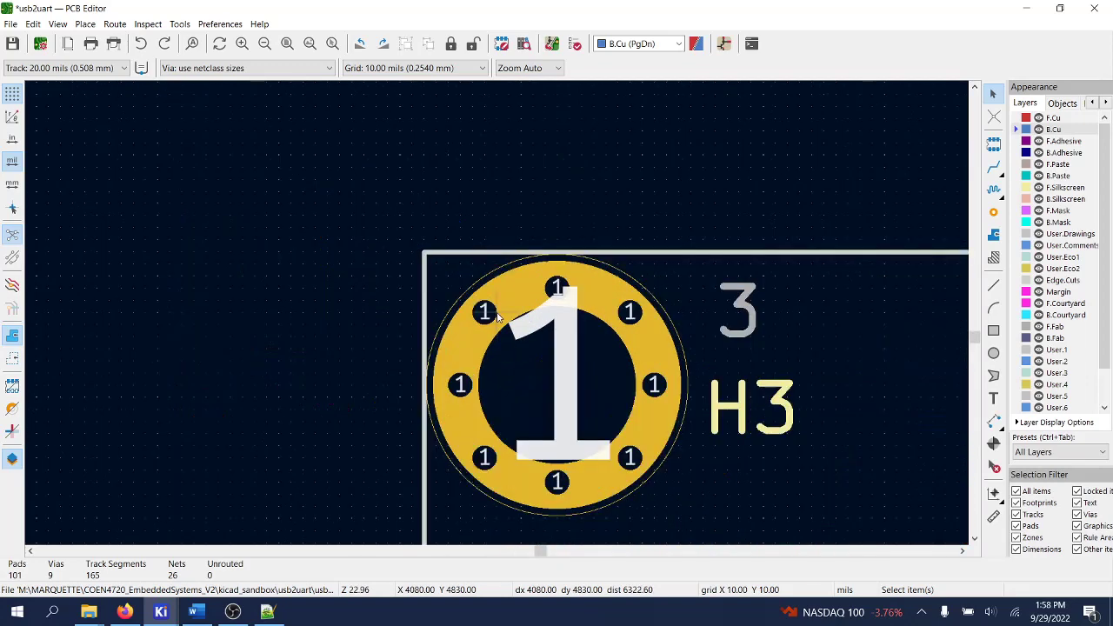
click(459, 254)
right_click(459, 255)
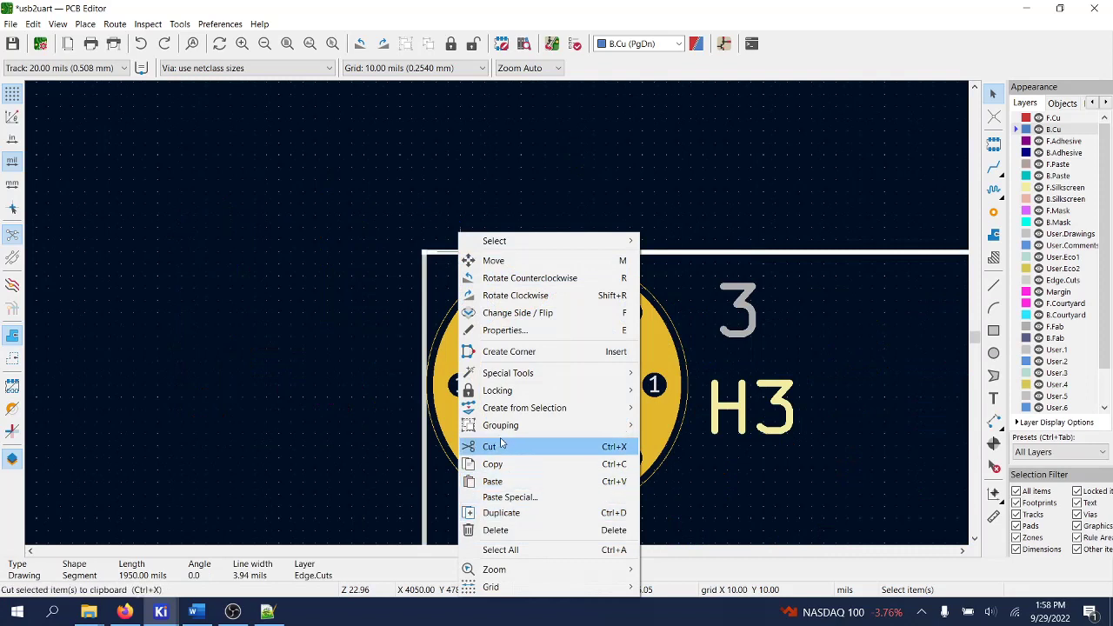
mouse_move(501, 398)
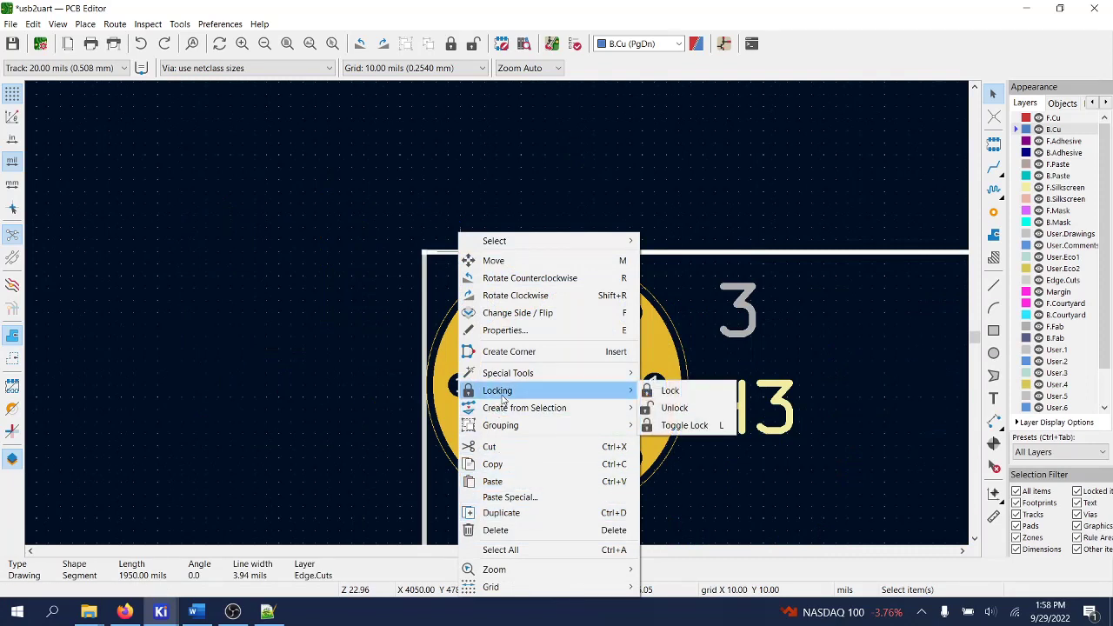
click(504, 329)
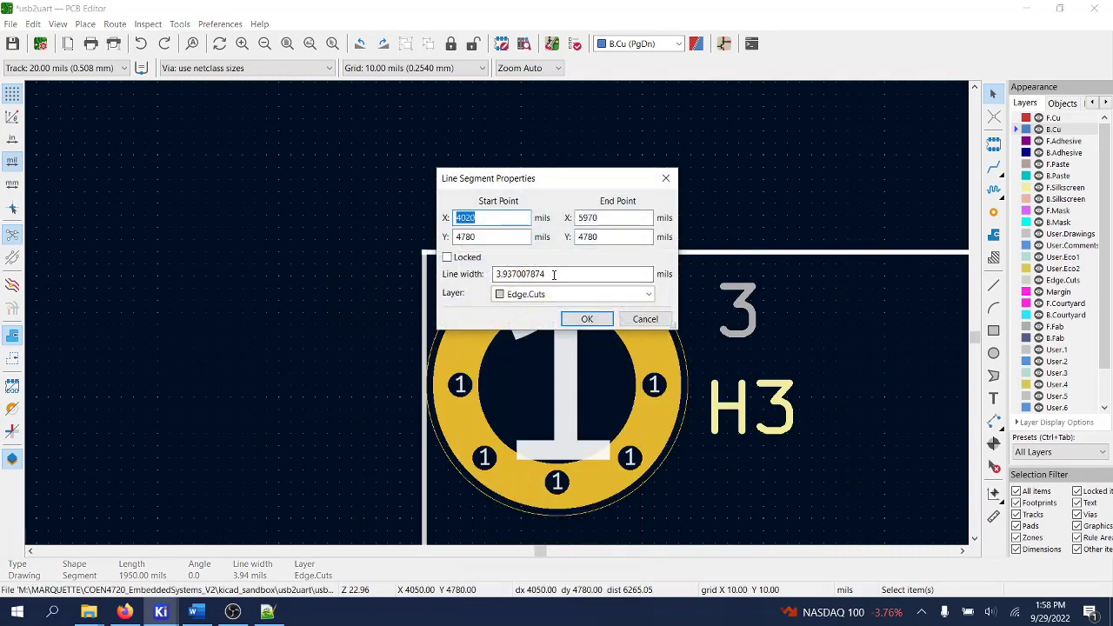
click(505, 274)
text(0.001)
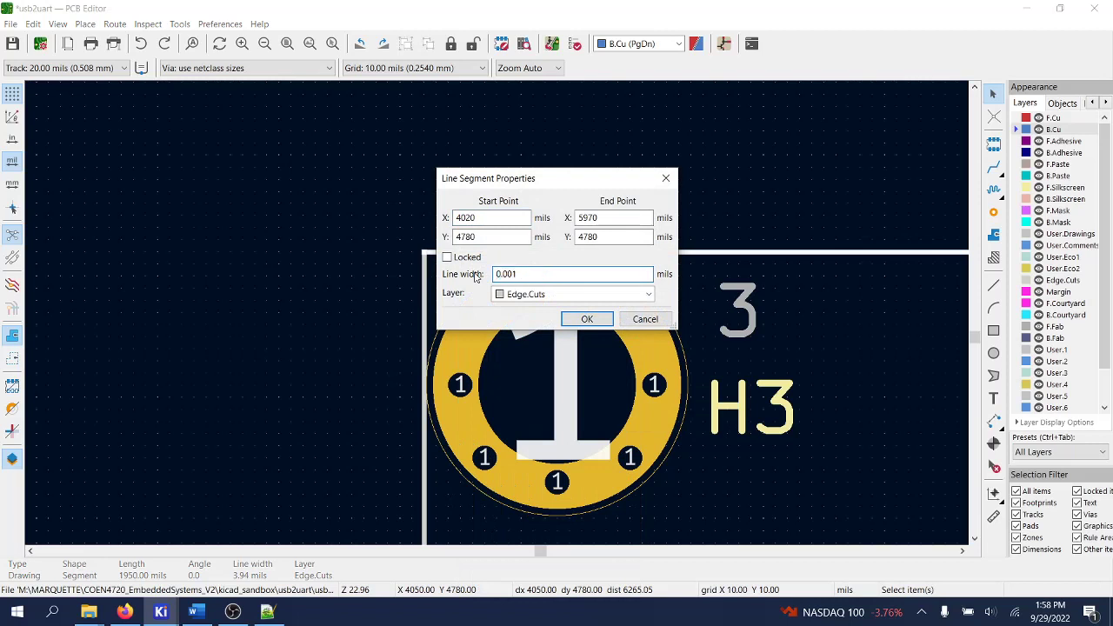
key(Return)
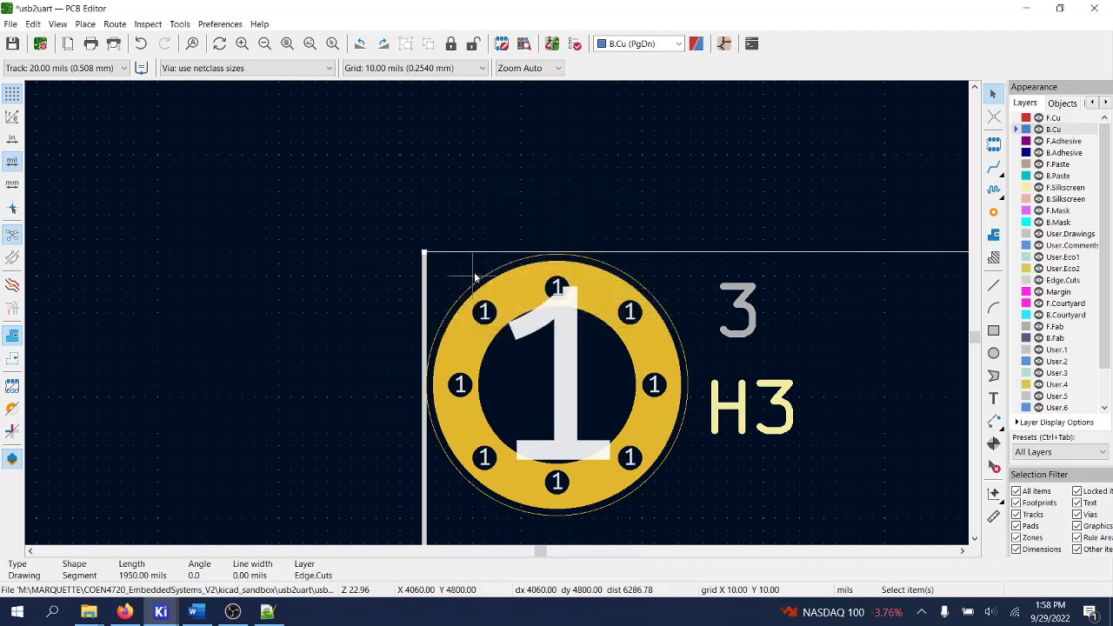
Set the line width of the vertical Edge.Cuts segment beside H3 to 0.001 mils
click(424, 298)
right_click(425, 299)
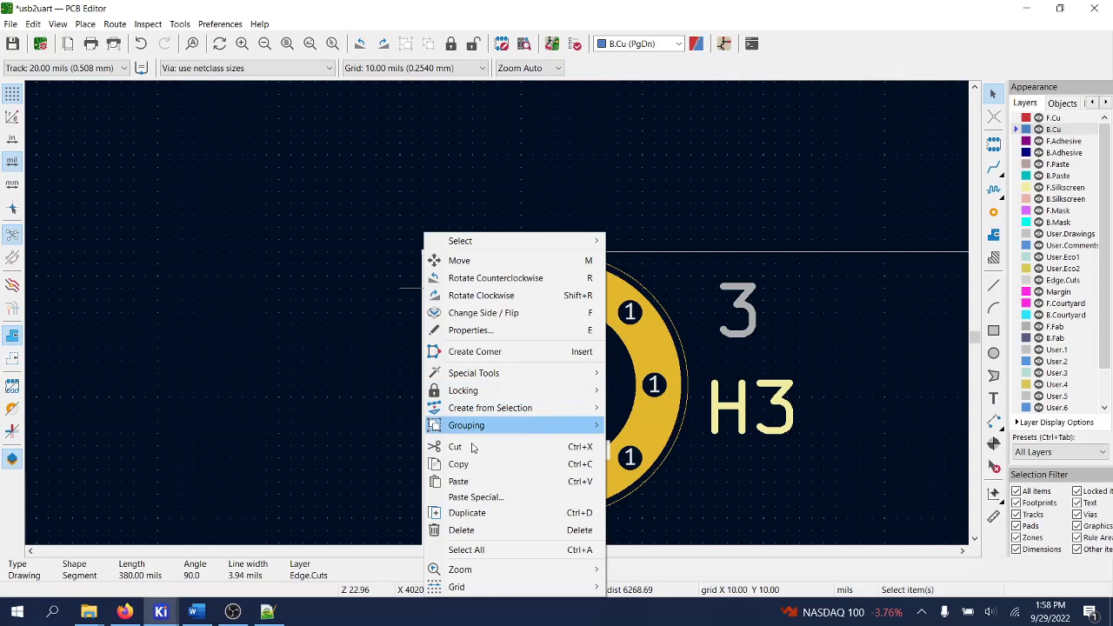
click(470, 330)
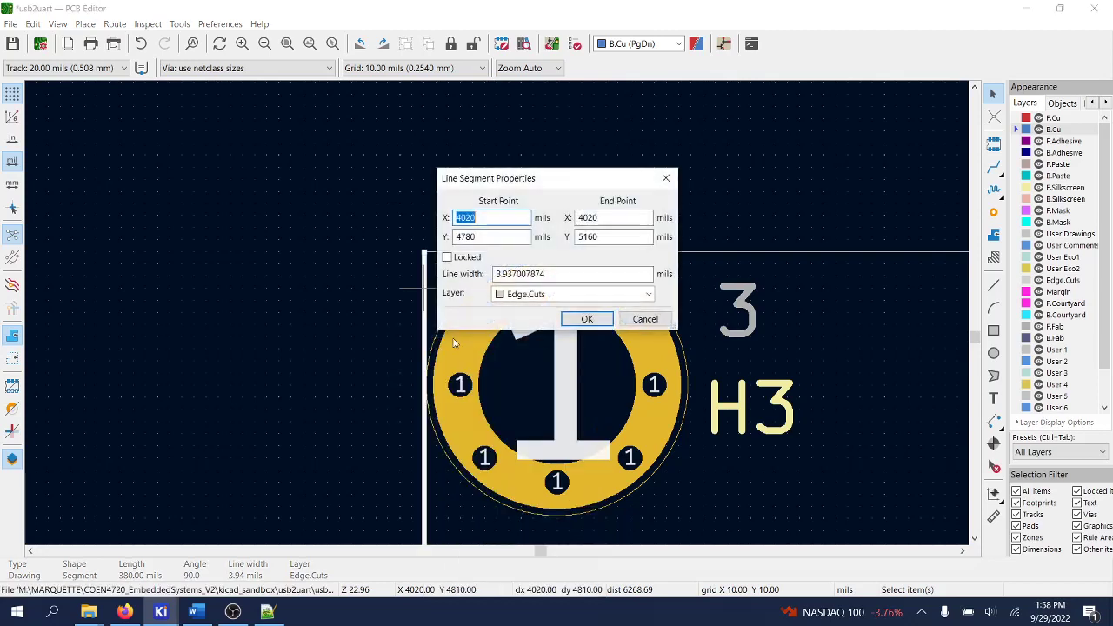
drag(531, 273, 469, 276)
text(0.001)
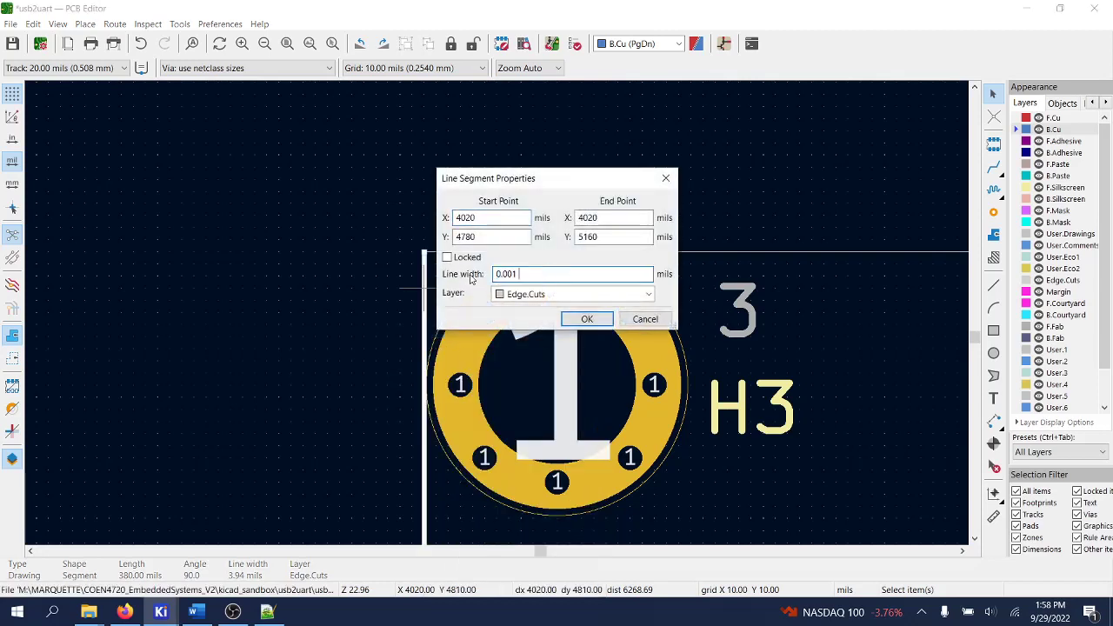
click(587, 319)
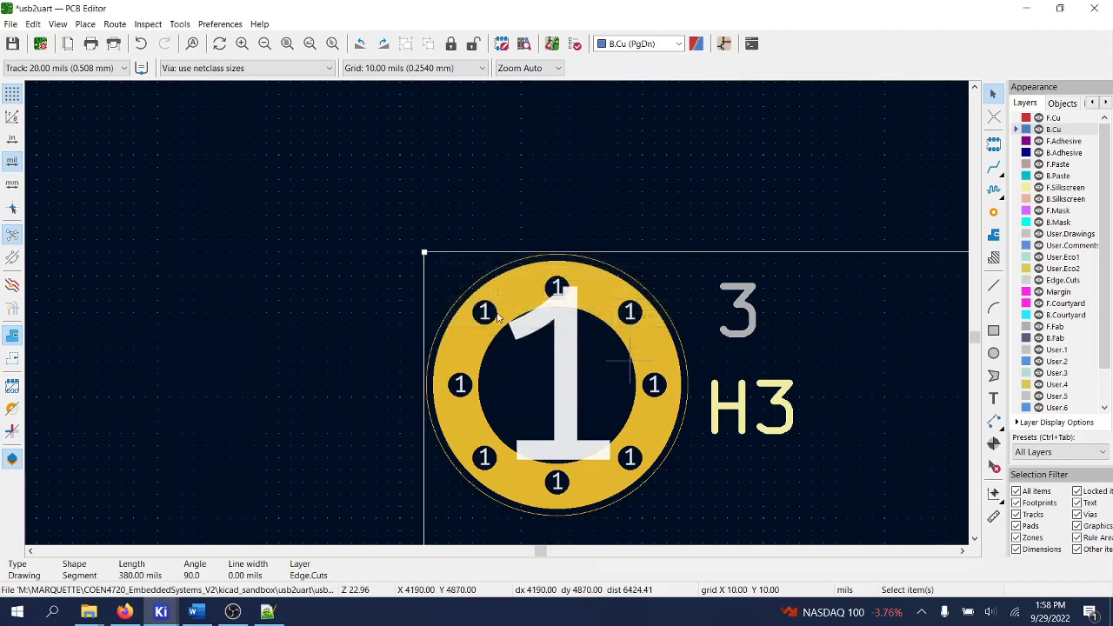
Set the line width of the board's right Edge.Cuts segment, beside H1, to 0.001 mils
scroll(669, 428, down, 5)
scroll(432, 298, down, 2)
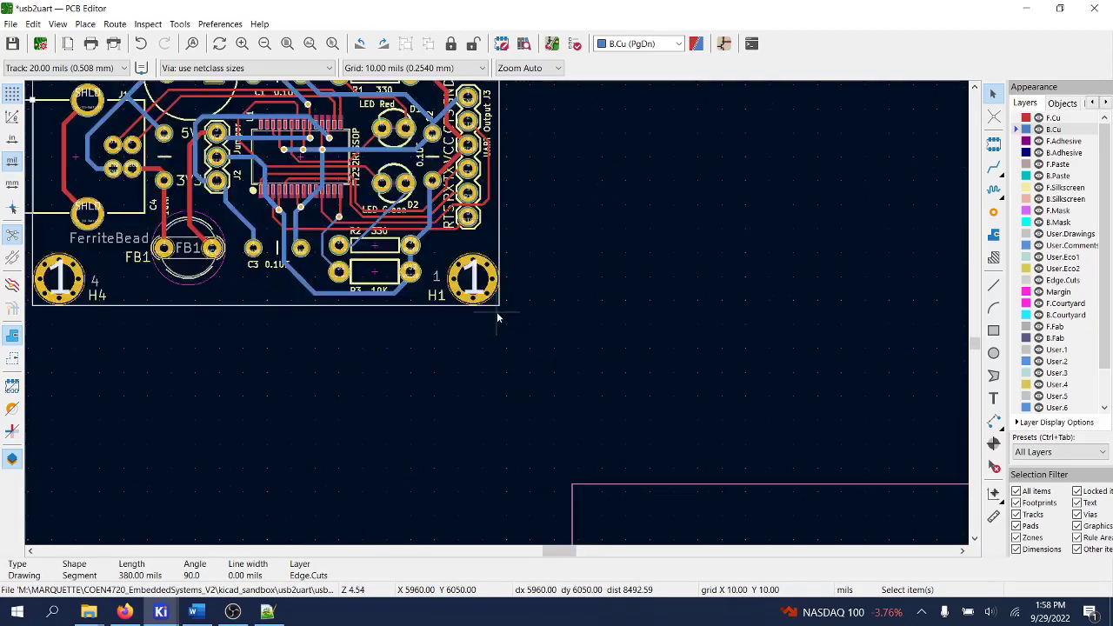
scroll(497, 319, up, 6)
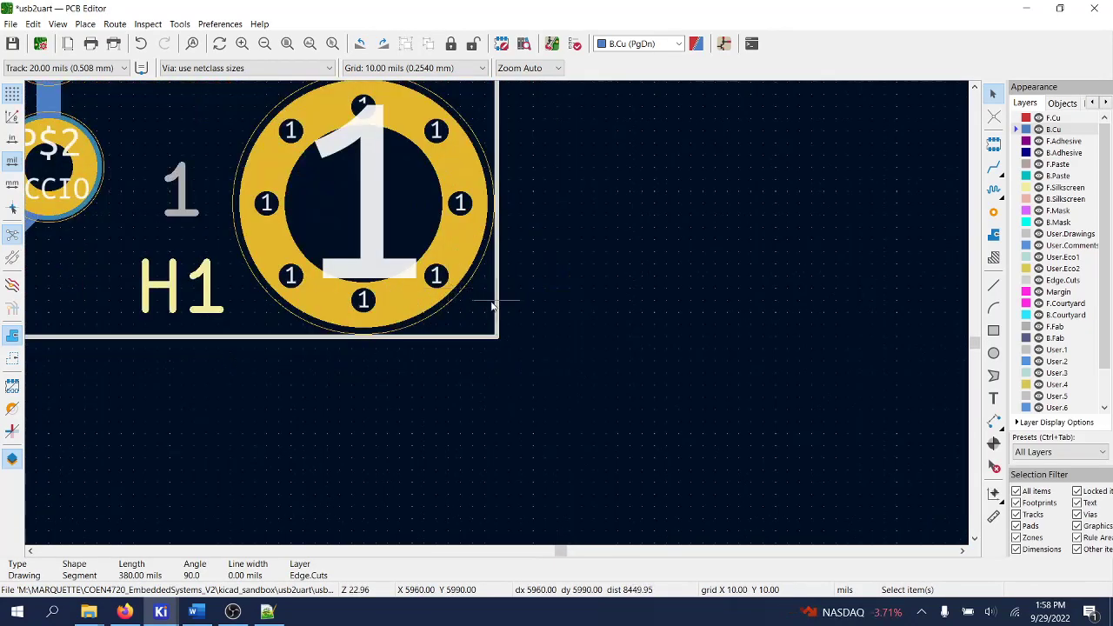
click(498, 306)
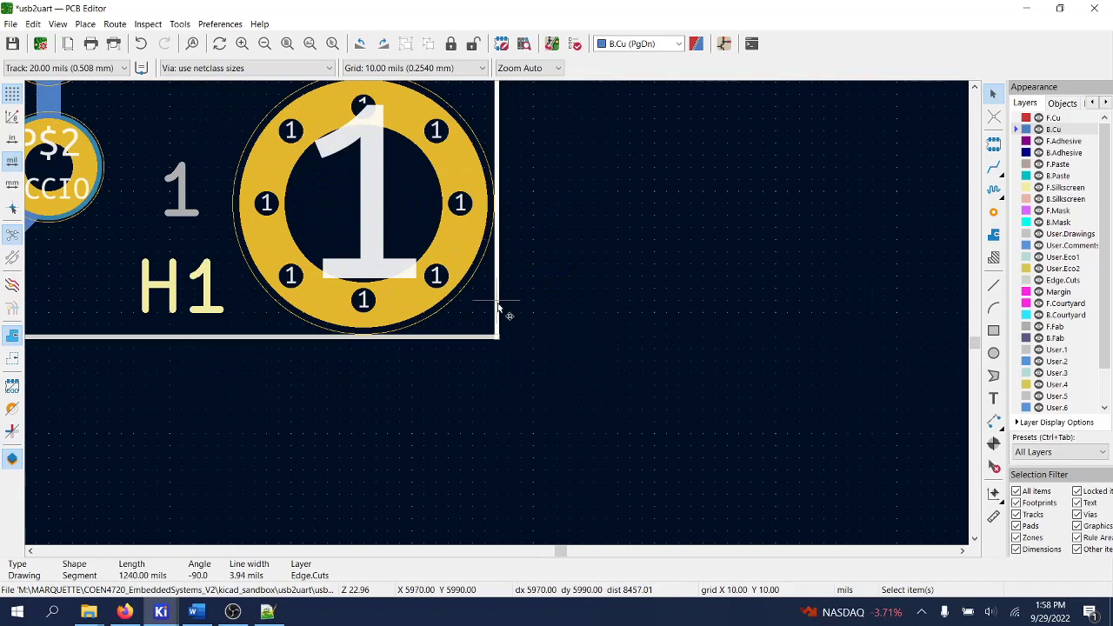
right_click(497, 309)
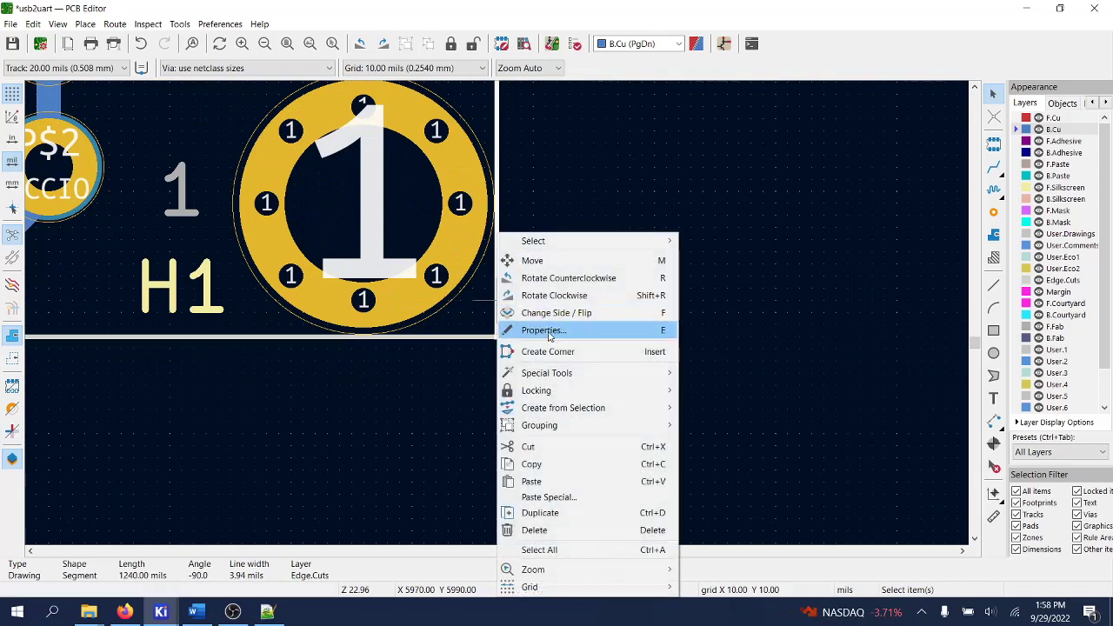
click(521, 330)
drag(549, 274, 469, 273)
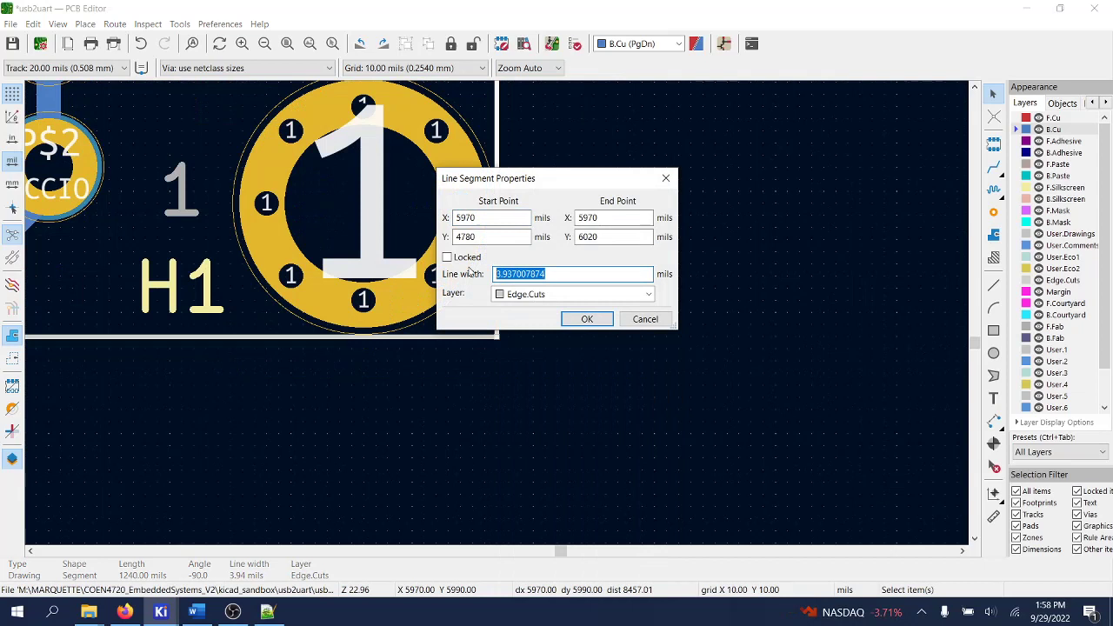
text(0.001)
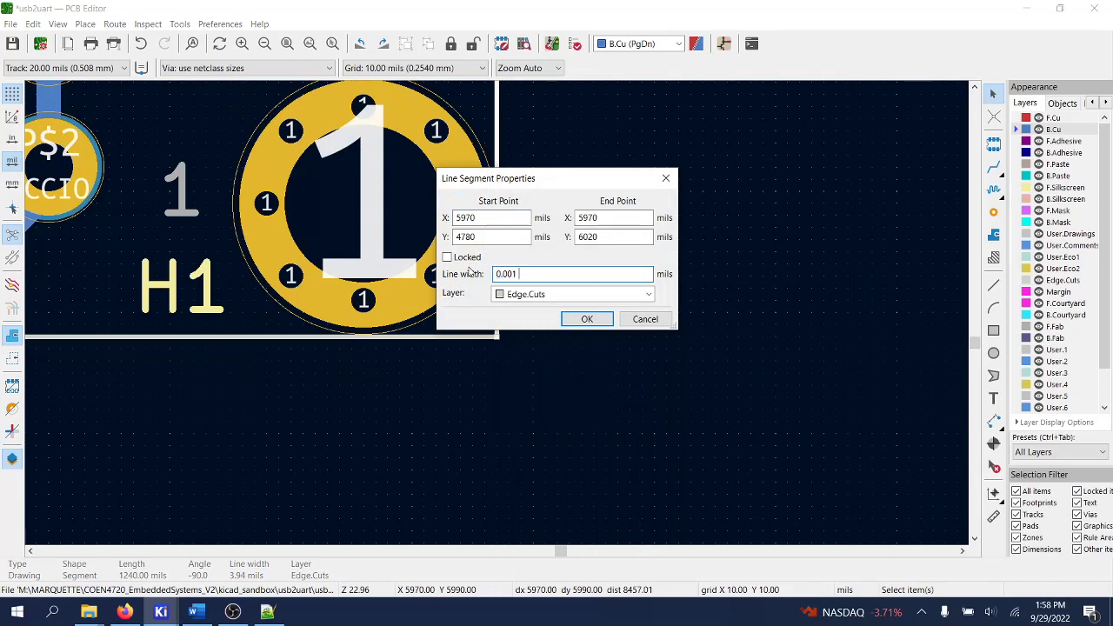
click(586, 319)
Set the line width of the board's bottom Edge.Cuts segment, below H1, to 0.001 mils
click(449, 337)
right_click(450, 339)
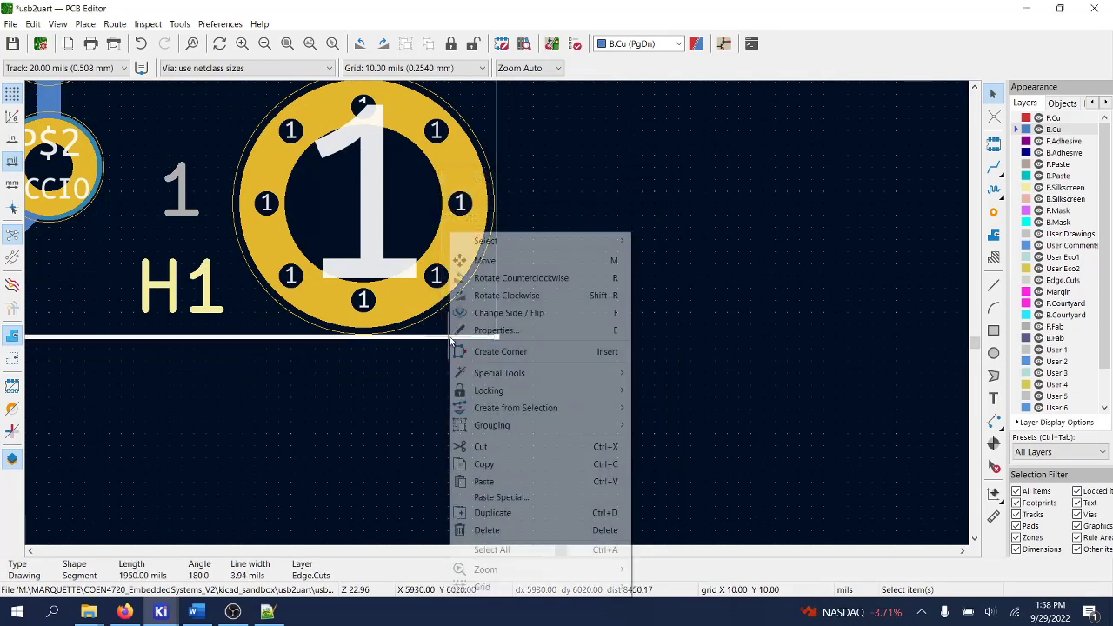
click(504, 256)
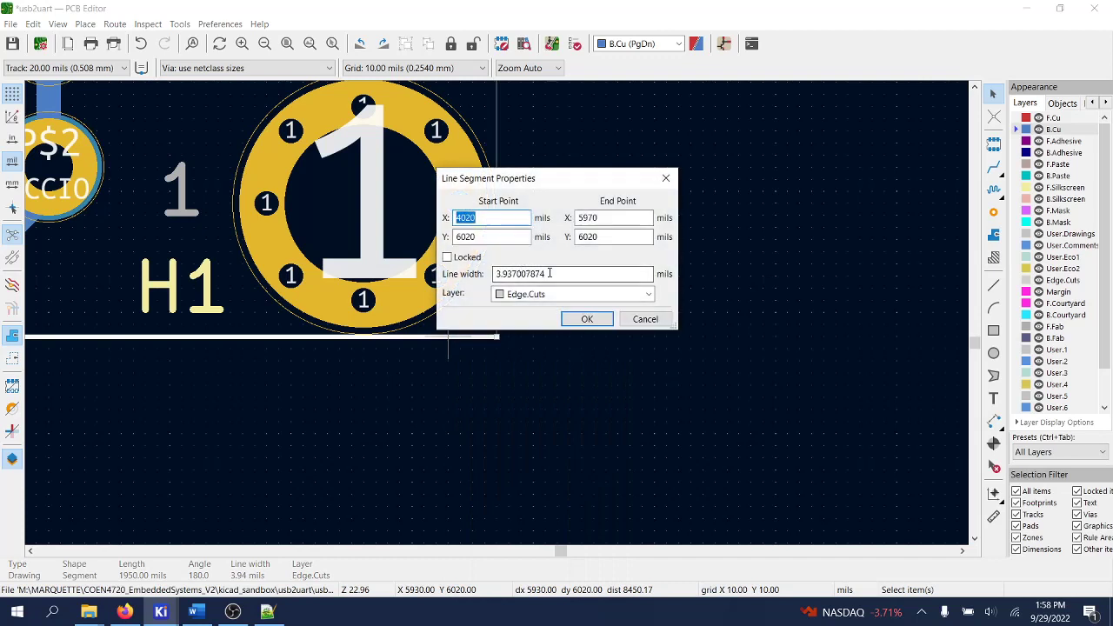
drag(550, 274, 494, 276)
text(0.001)
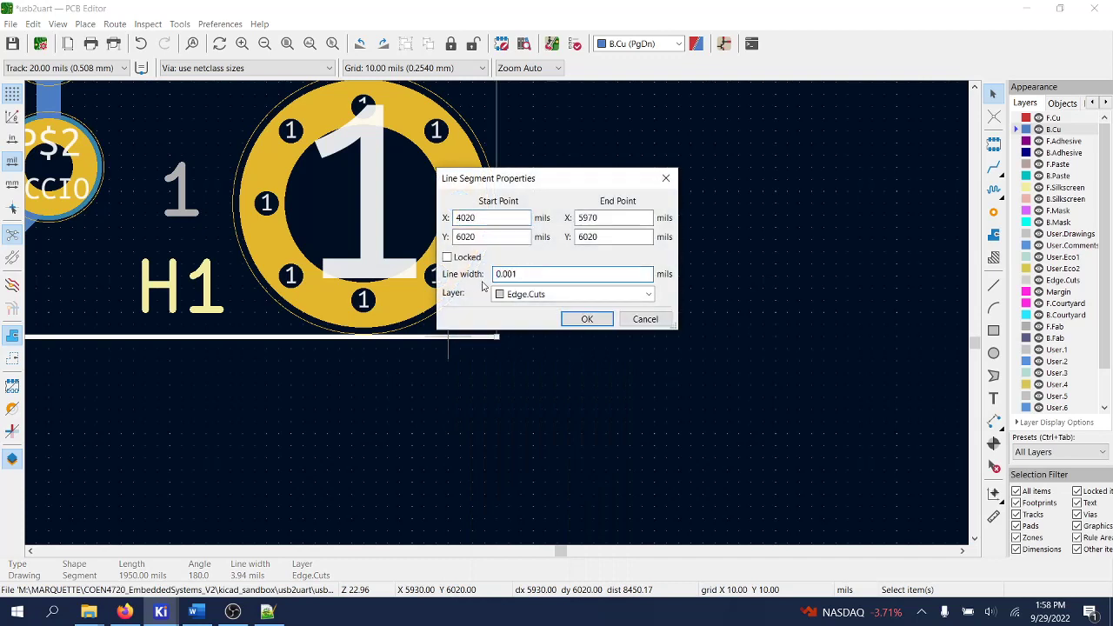
click(586, 319)
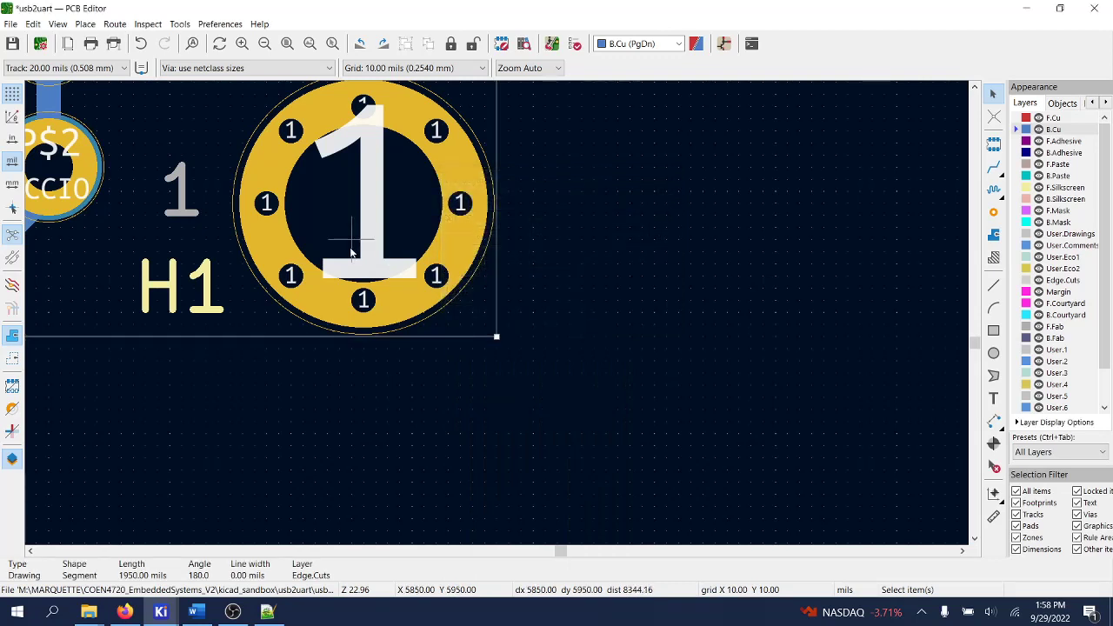
Start a filled copper zone on B.Cu at the board outline corner beside H3, assigned to the GND net
scroll(461, 289, down, 3)
scroll(461, 289, down, 3)
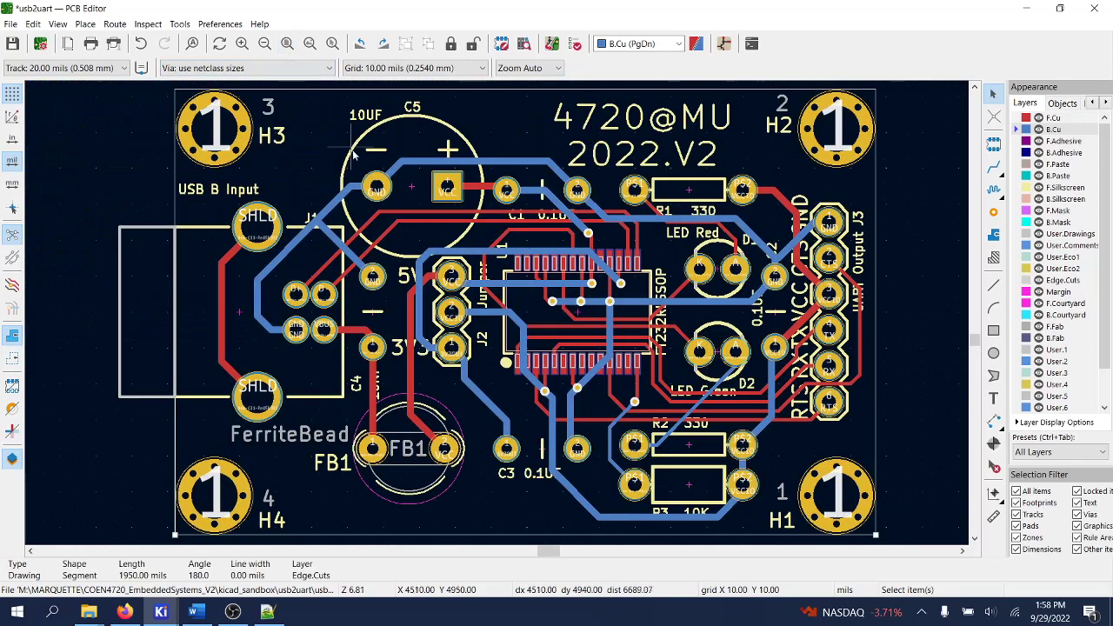
scroll(622, 522, up, 3)
scroll(591, 461, down, 3)
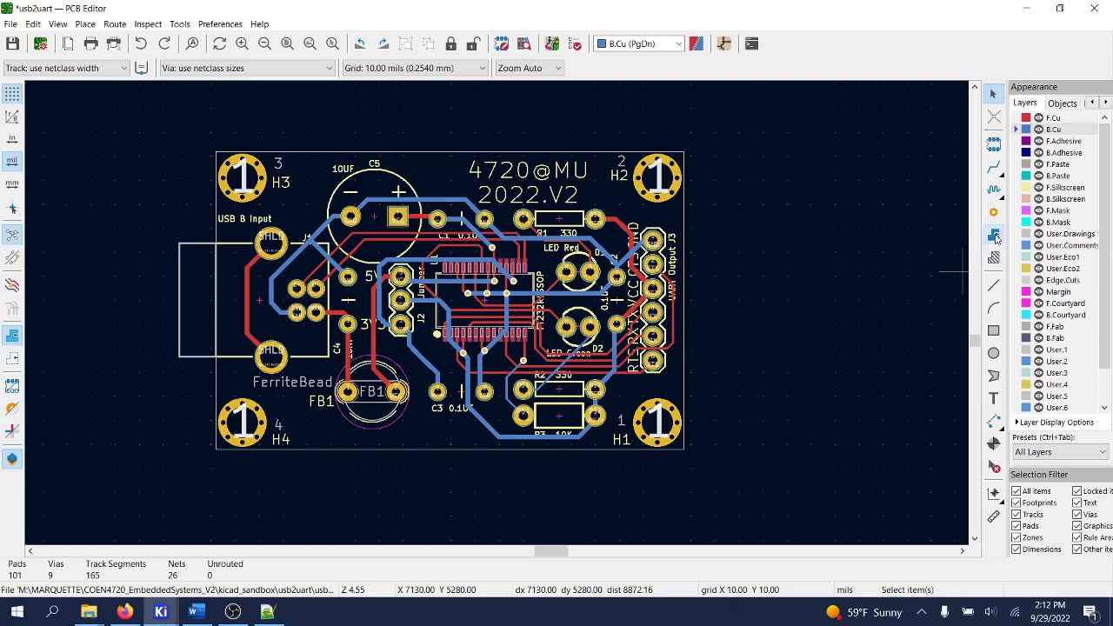
click(996, 237)
scroll(244, 171, up, 4)
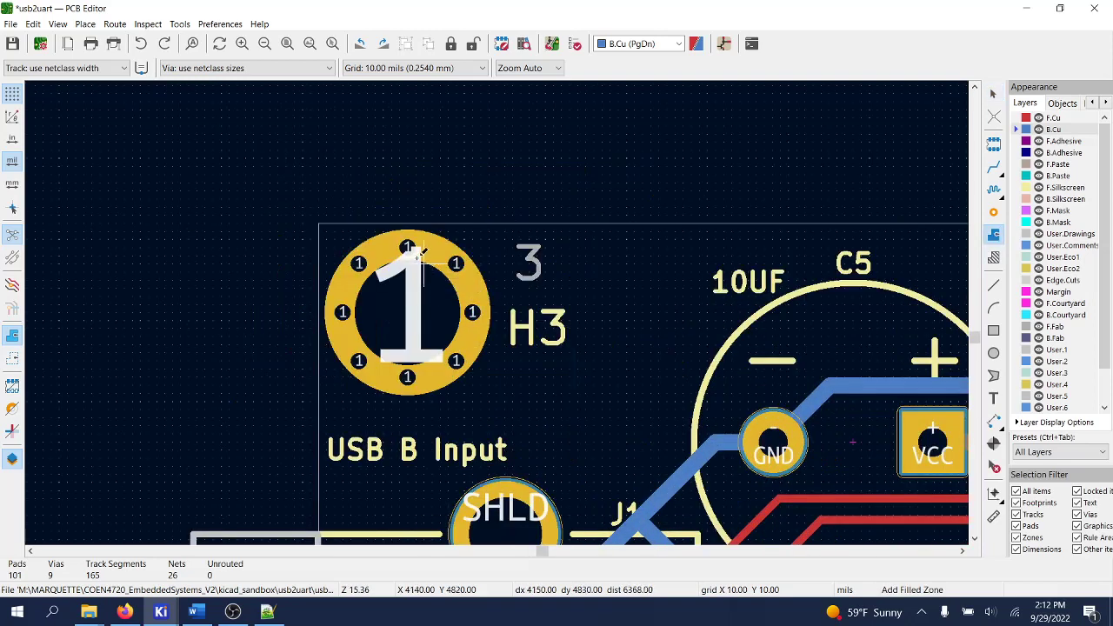
click(320, 220)
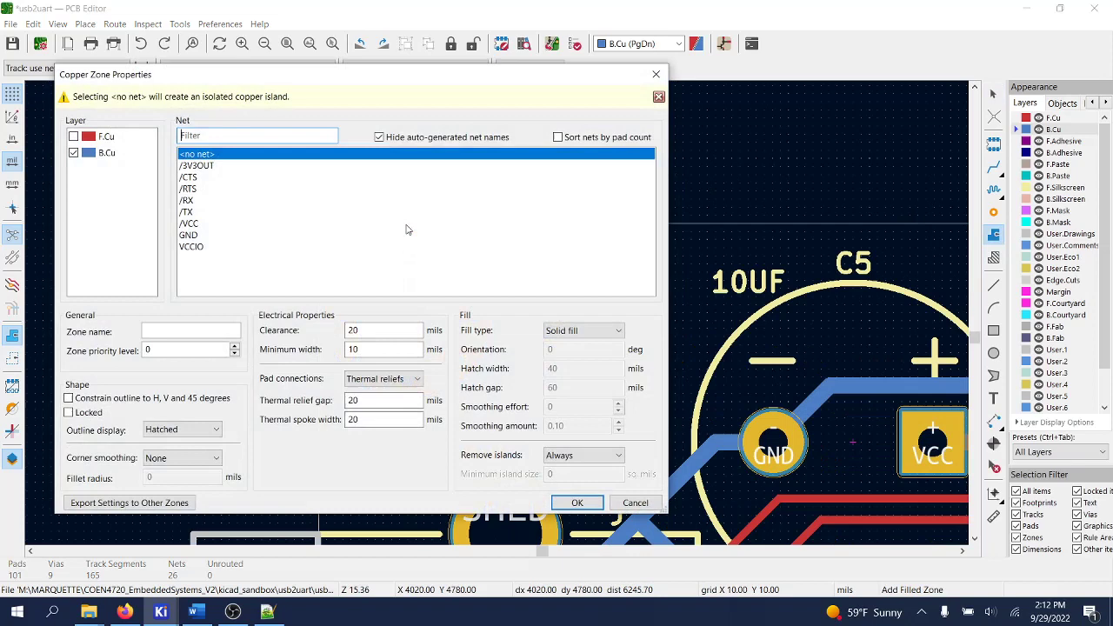
click(188, 236)
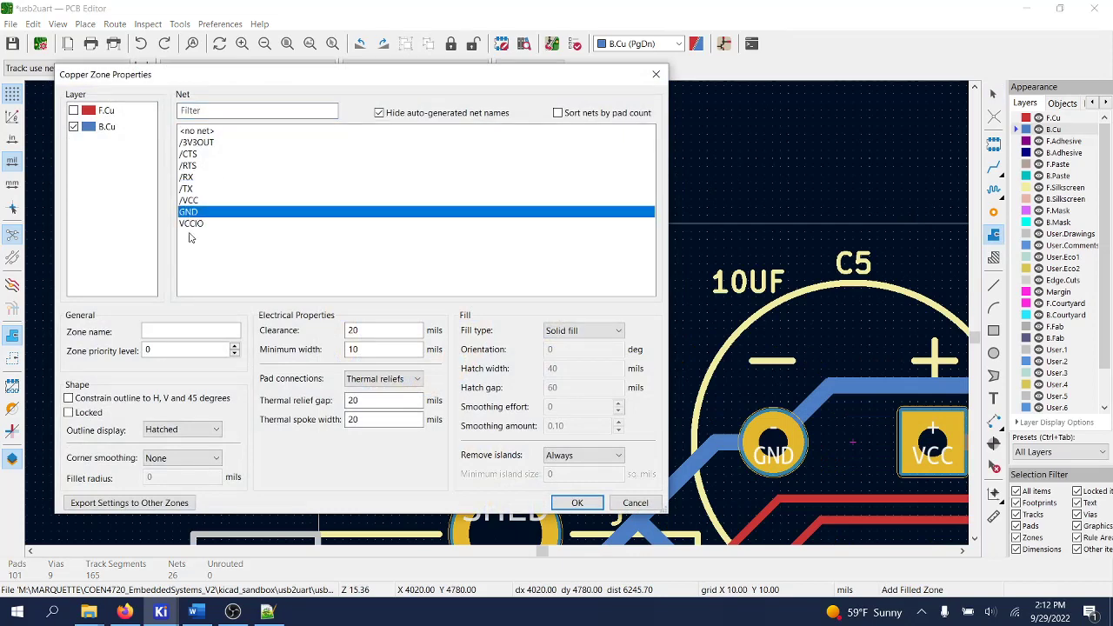
click(576, 503)
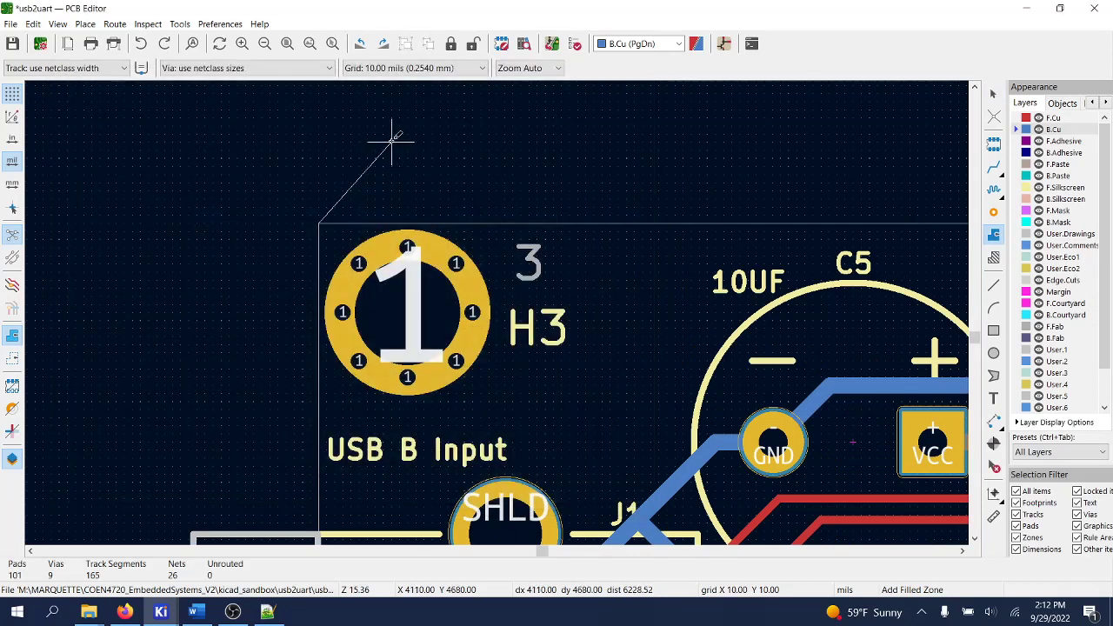
Trace the GND zone along the board outline through the corners beside H2, H1 and H4, and close it
scroll(671, 366, down, 3)
scroll(671, 366, down, 2)
scroll(587, 184, up, 6)
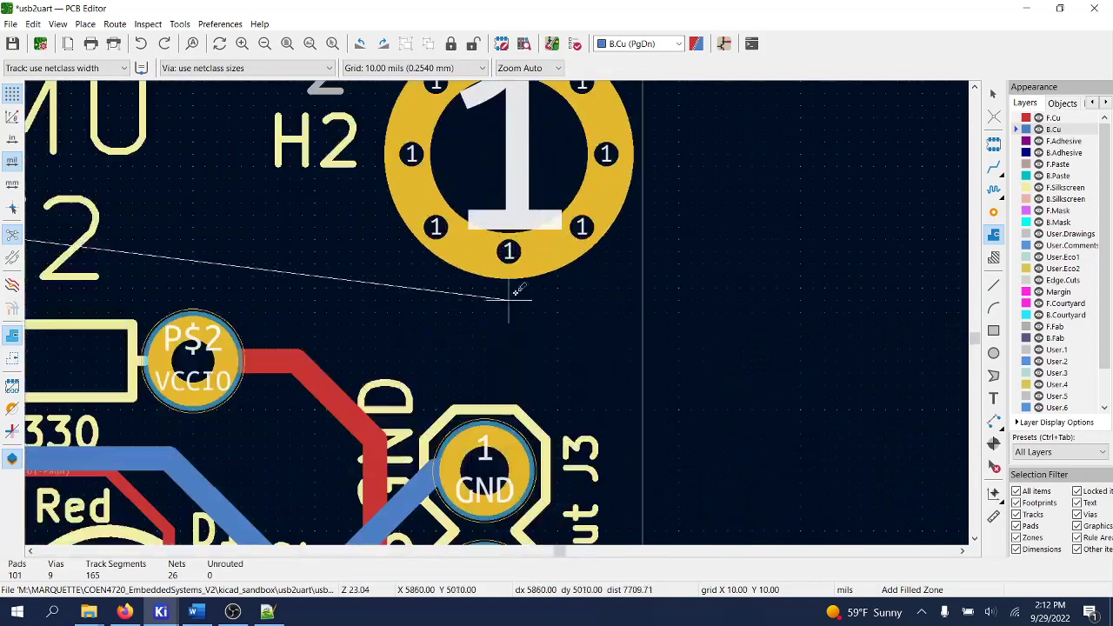
scroll(588, 184, down, 2)
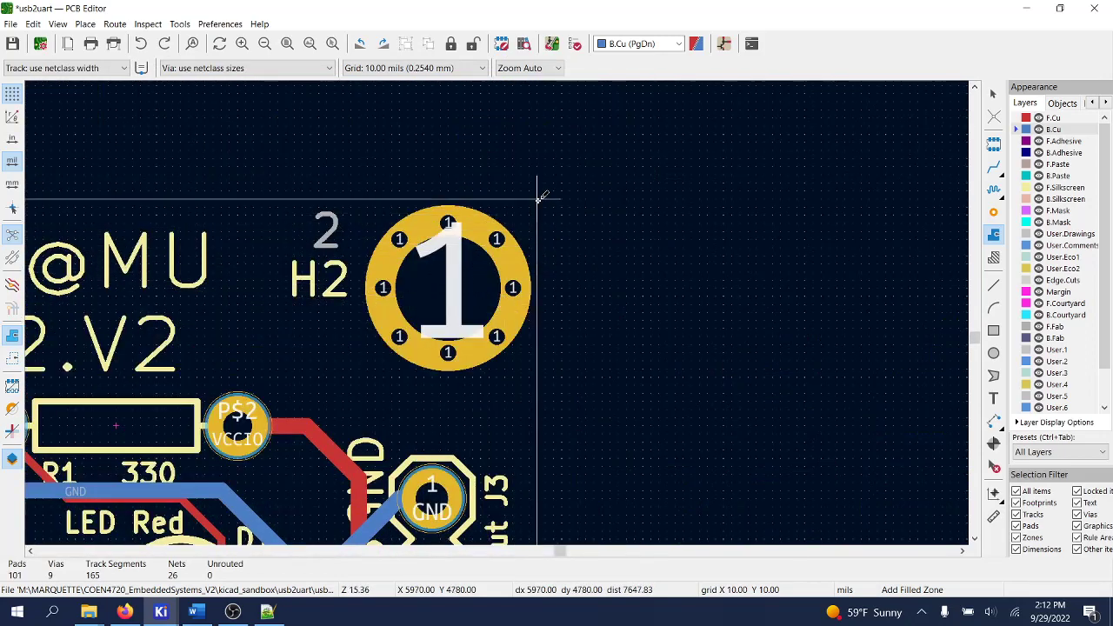
scroll(539, 196, down, 8)
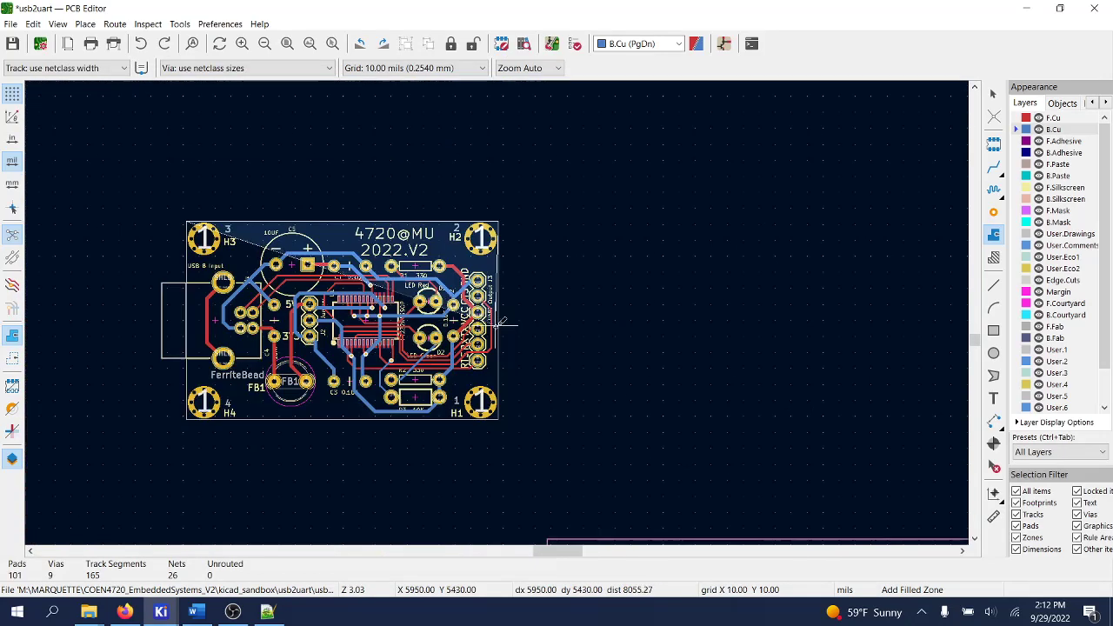
scroll(501, 432, up, 8)
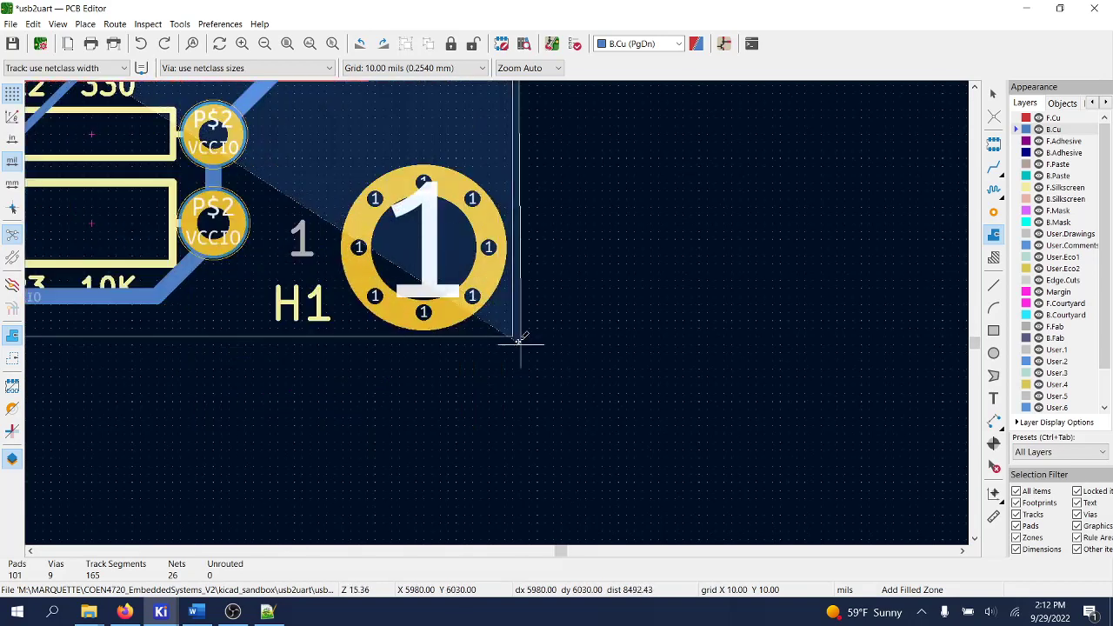
click(513, 334)
scroll(476, 327, down, 6)
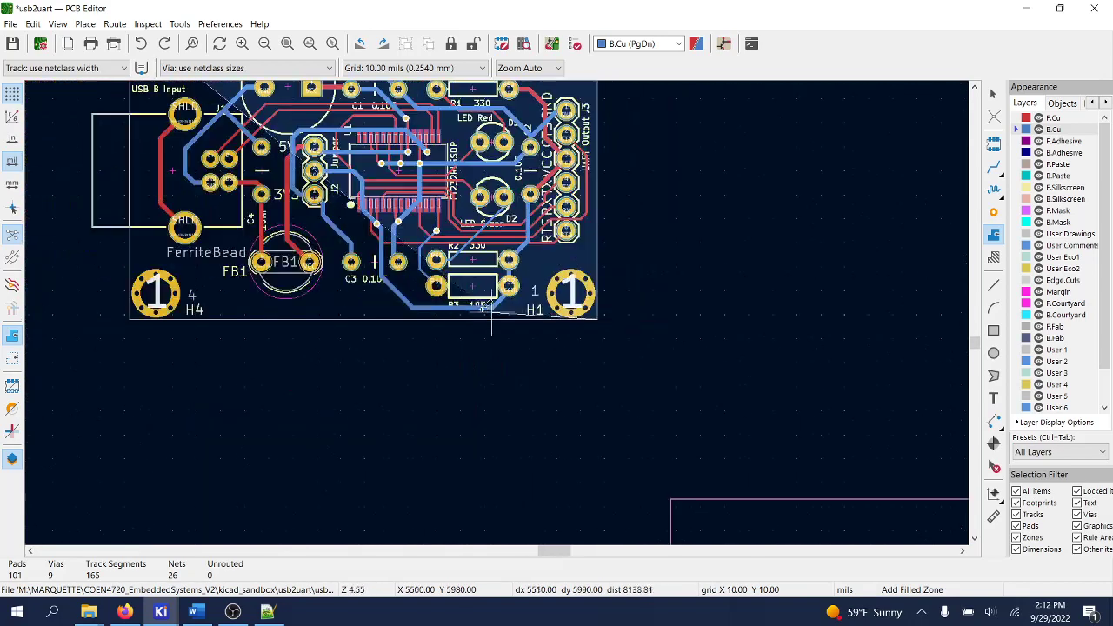
double_click(130, 319)
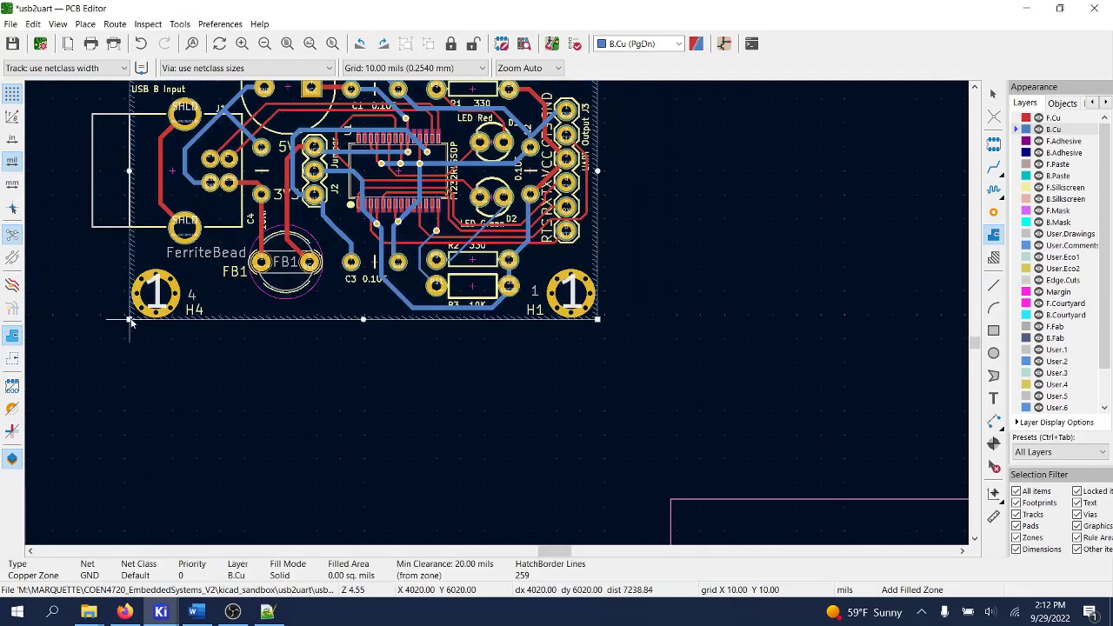
scroll(330, 265, down, 1)
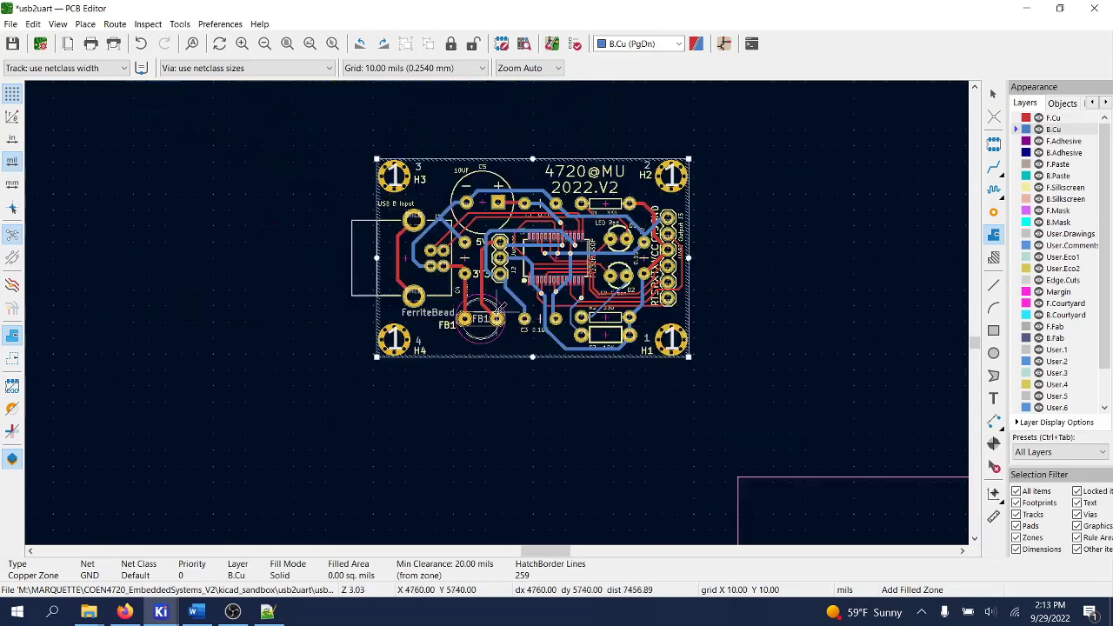
Fill the GND copper zone on B.Cu and save the board
click(287, 44)
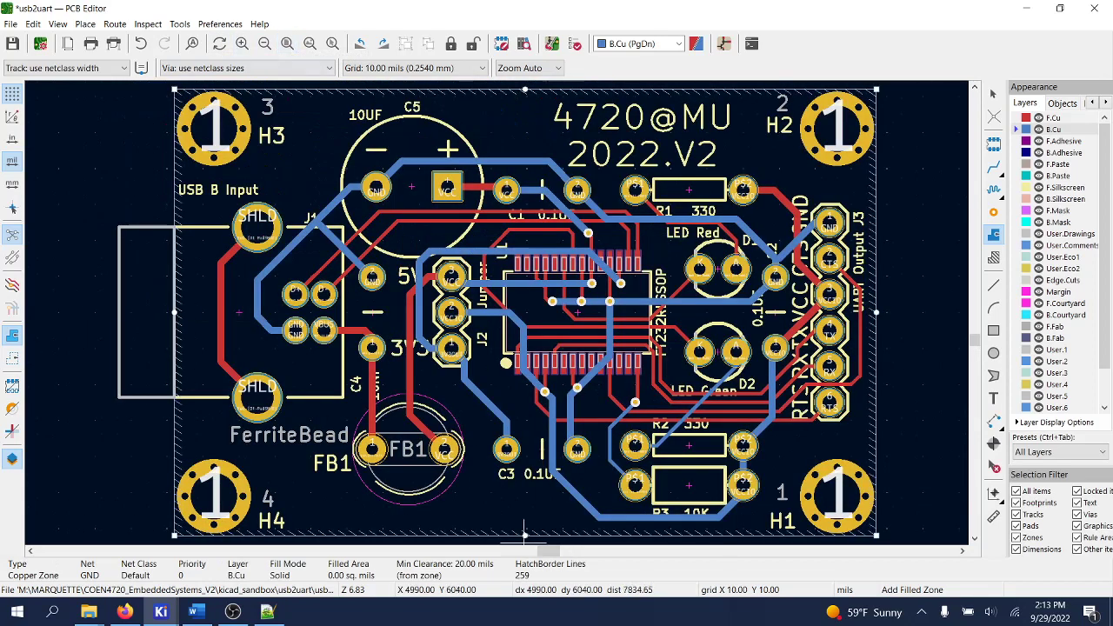
key(Escape)
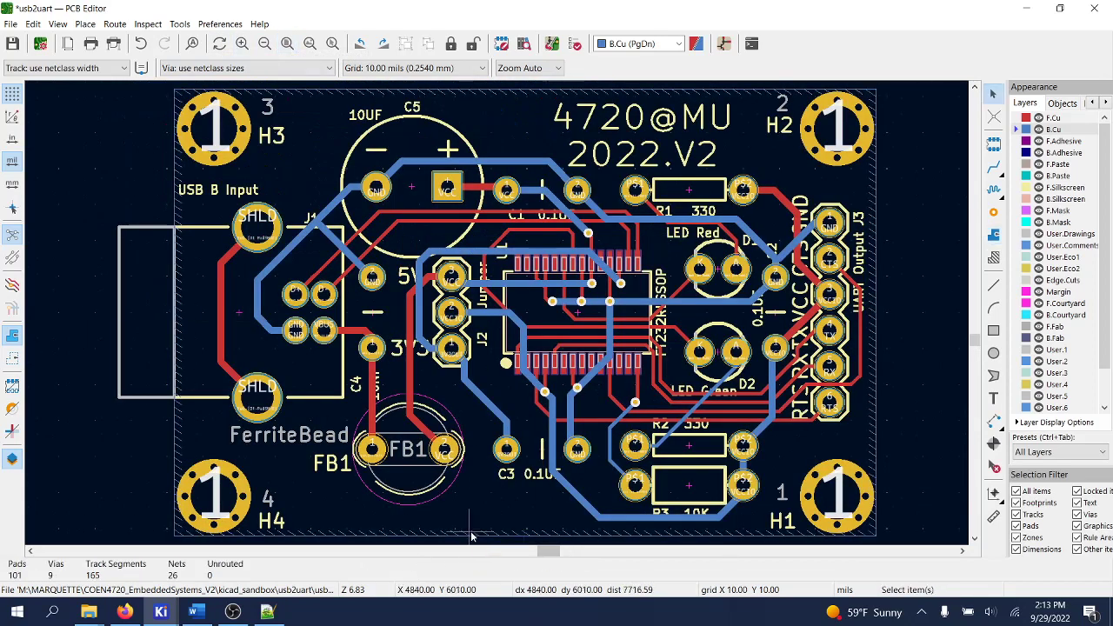
right_click(469, 539)
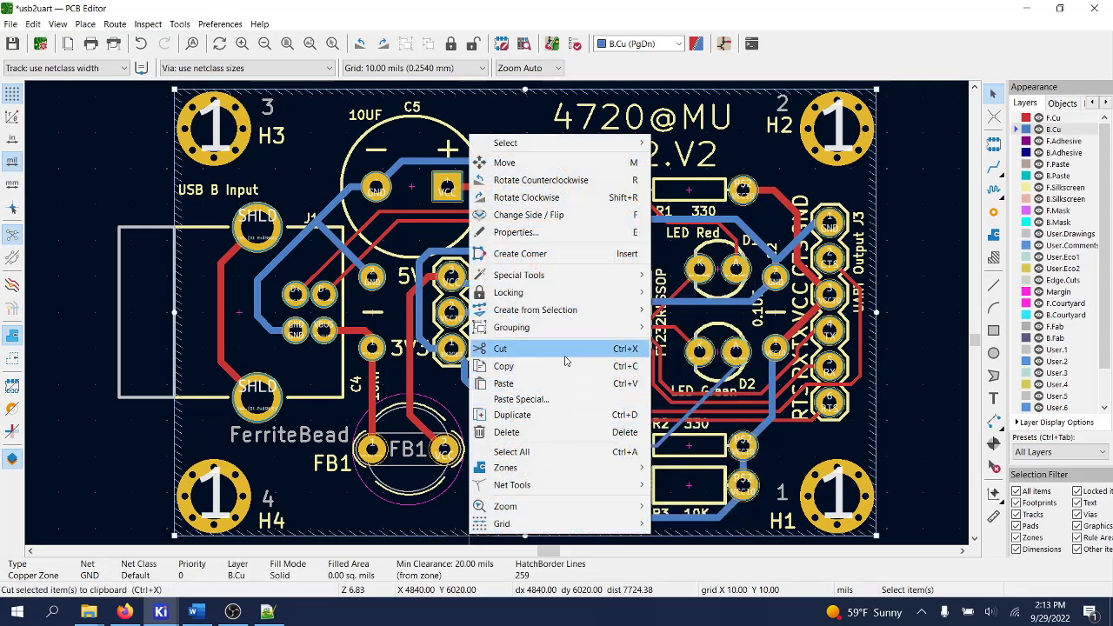
mouse_move(561, 470)
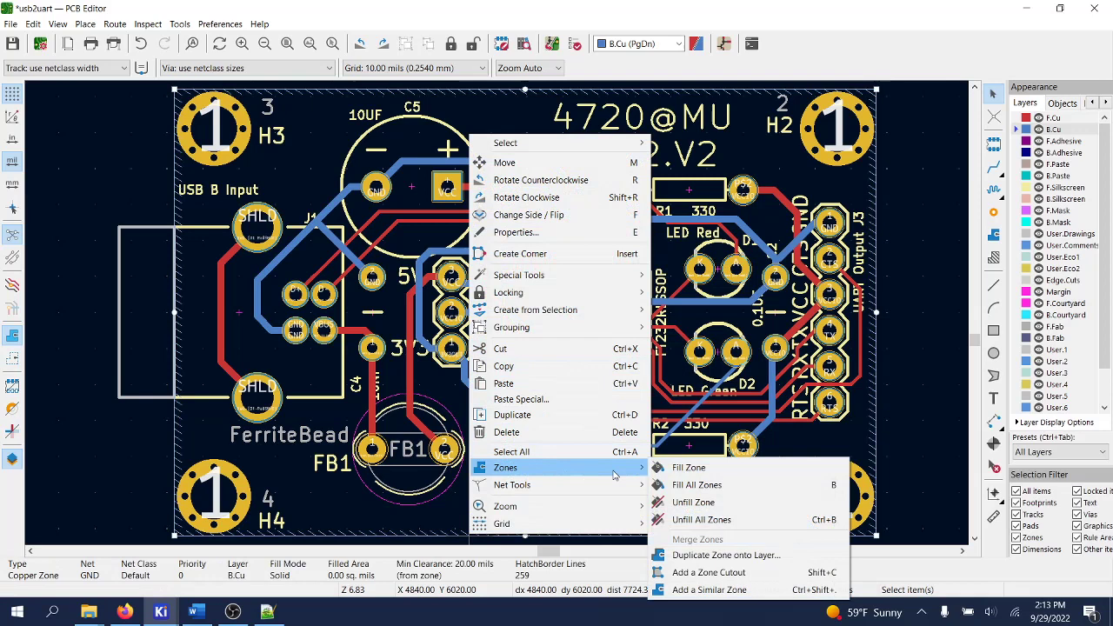
click(711, 471)
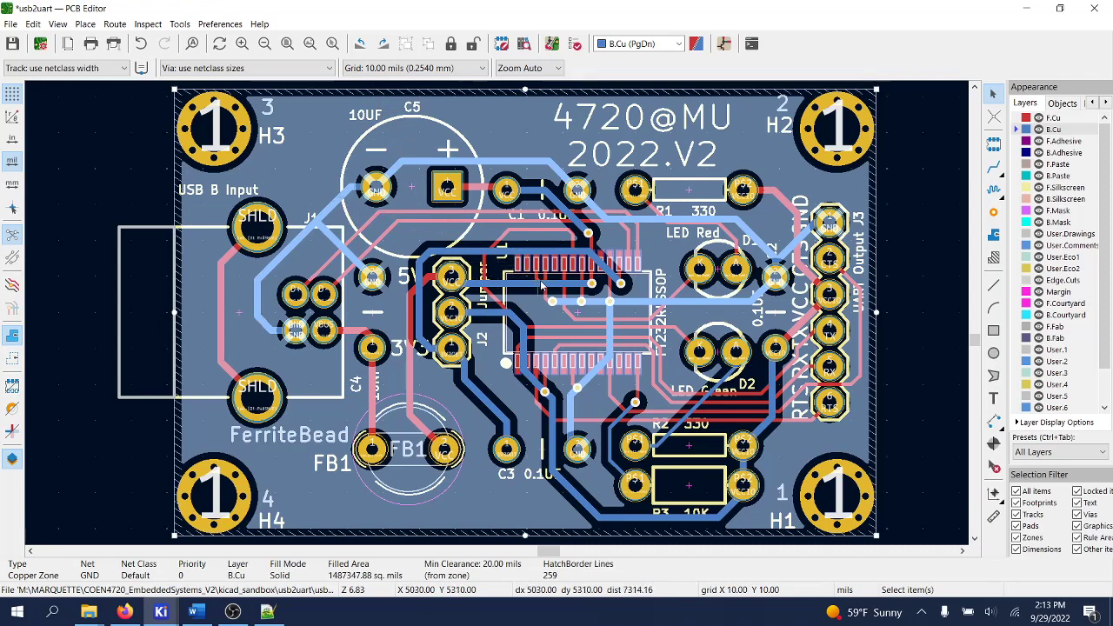
scroll(540, 289, down, 2)
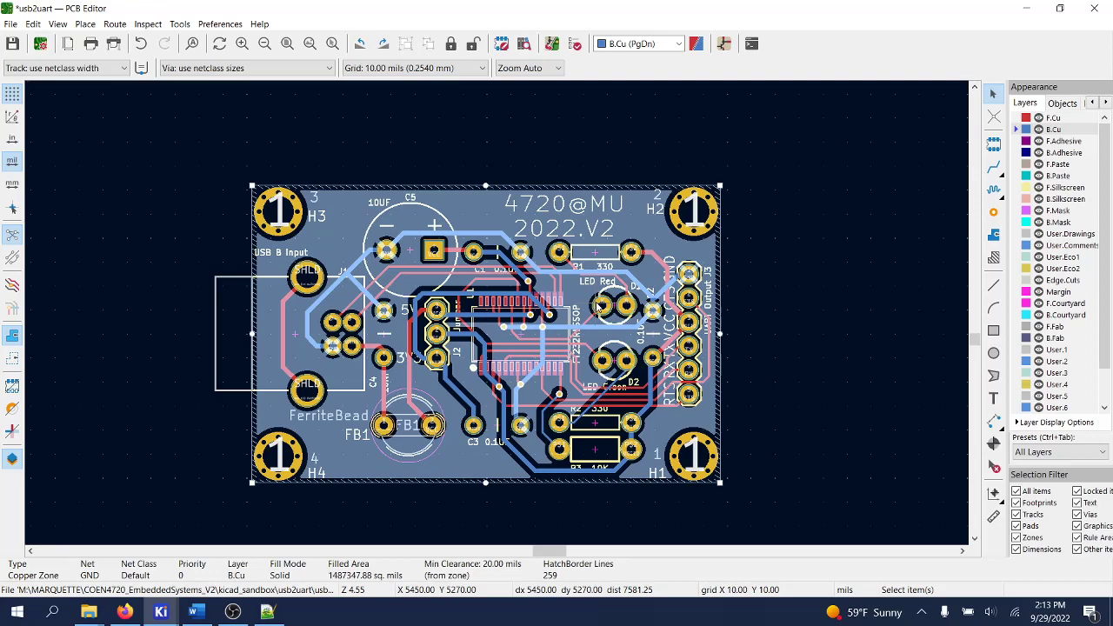
key(Escape)
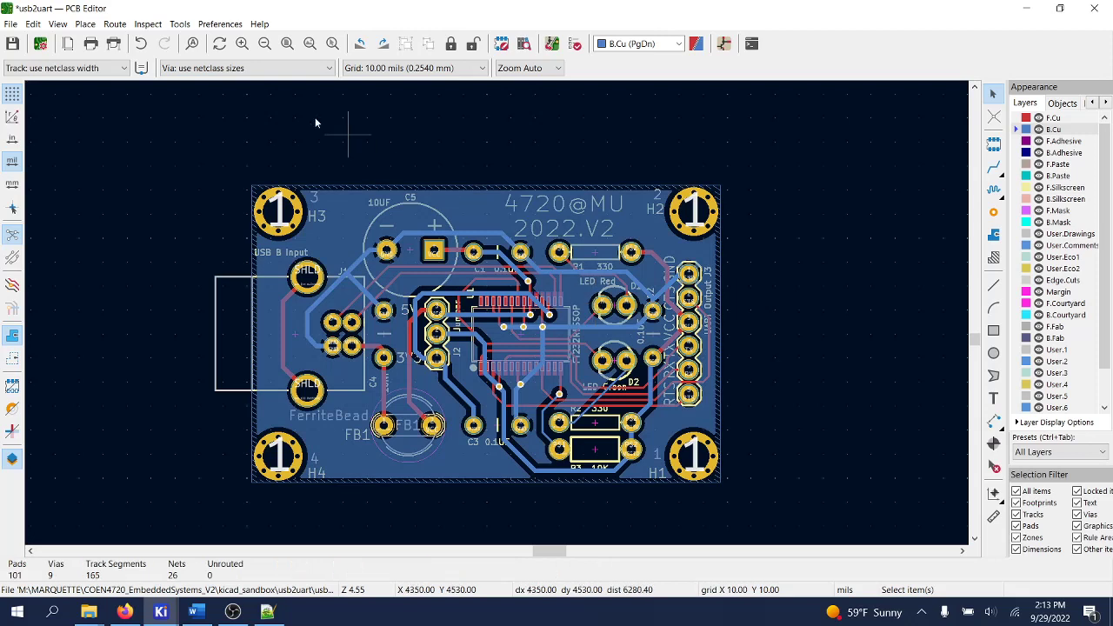
click(13, 44)
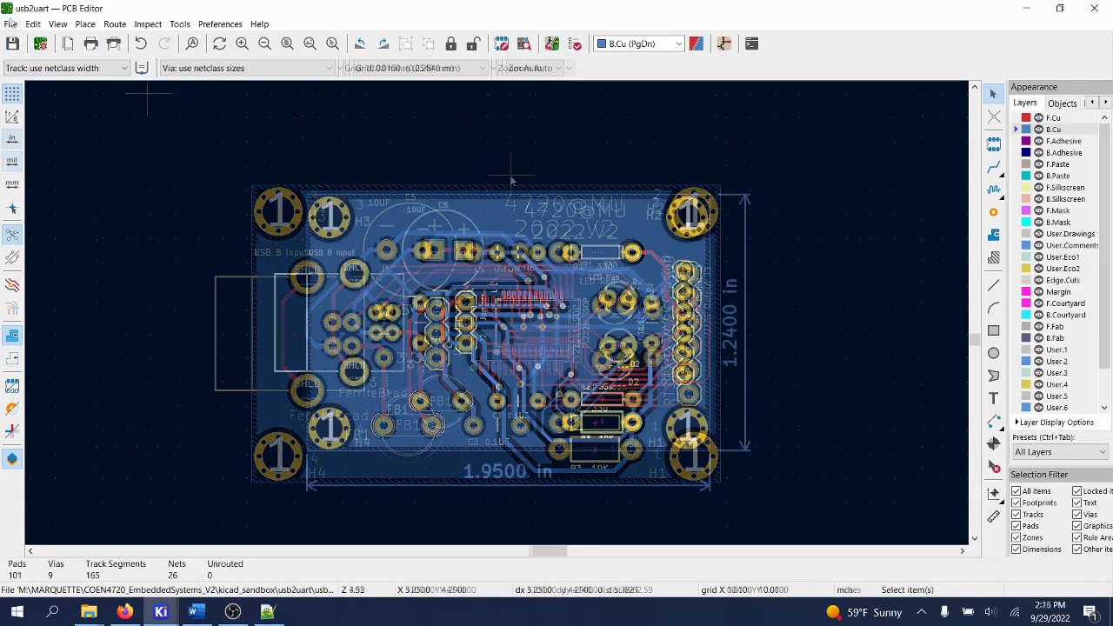
Generate the Excellon drill files and plot the selected board layers as Gerbers, both into the gerber_files folder
click(11, 23)
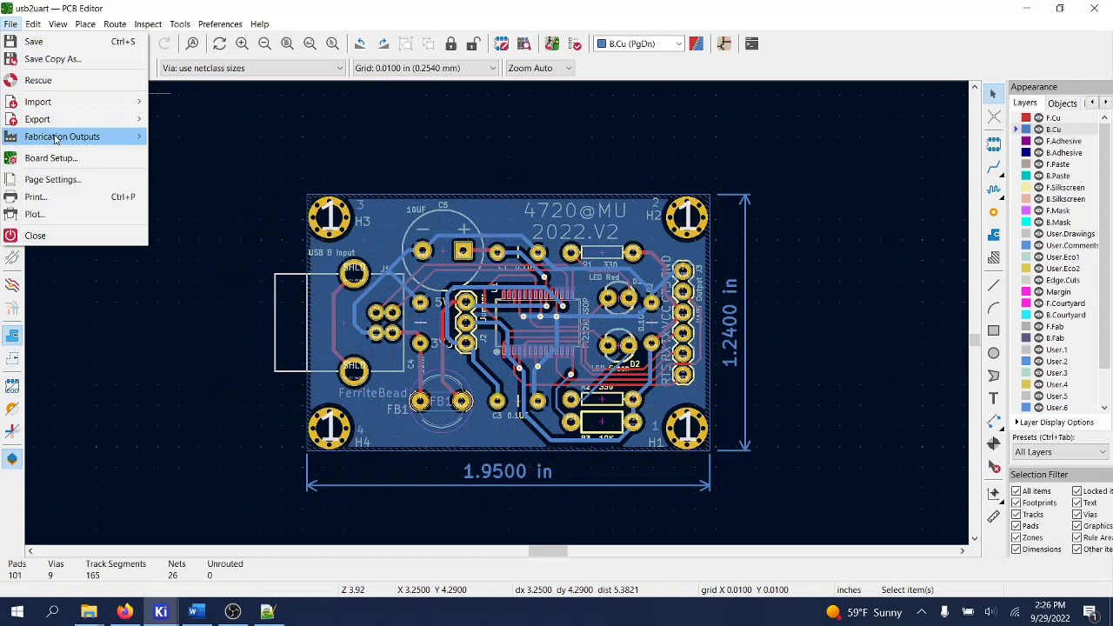
mouse_move(54, 139)
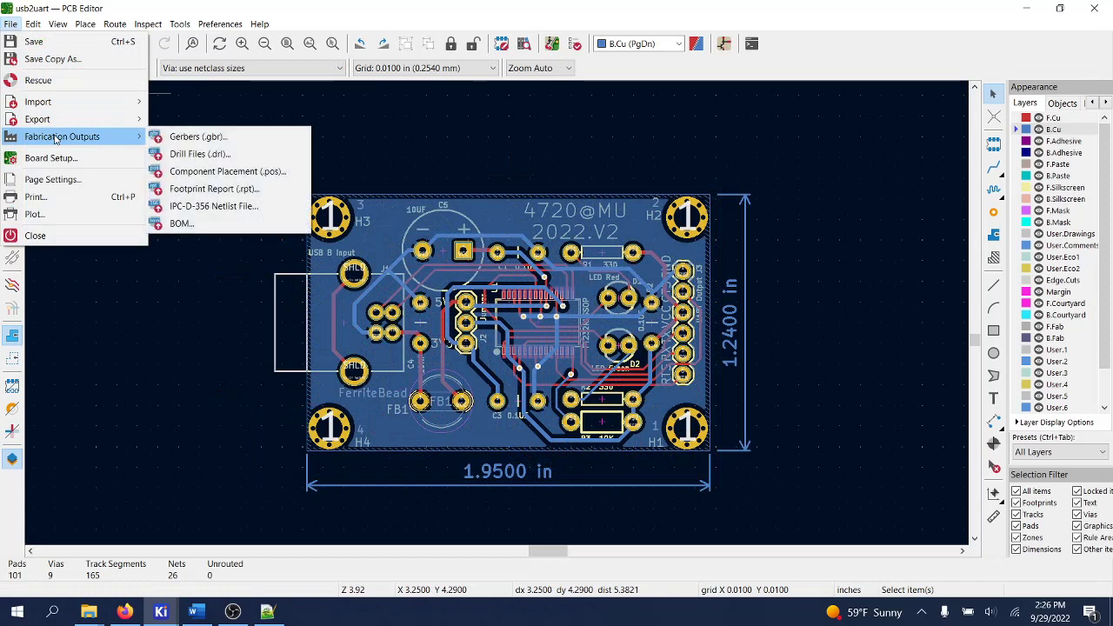
click(191, 137)
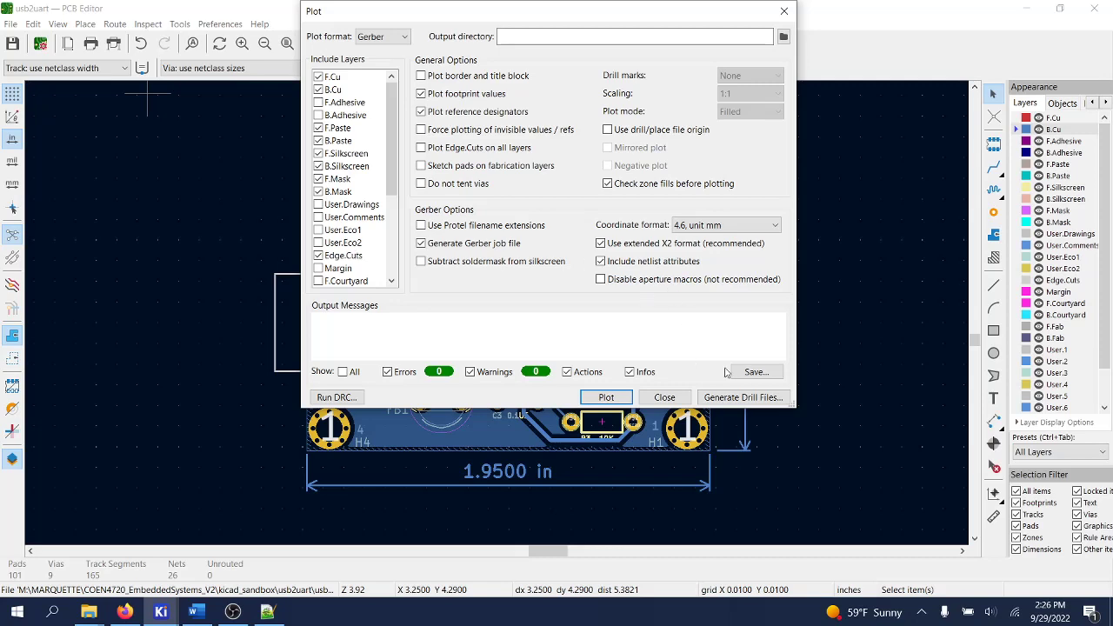
click(744, 397)
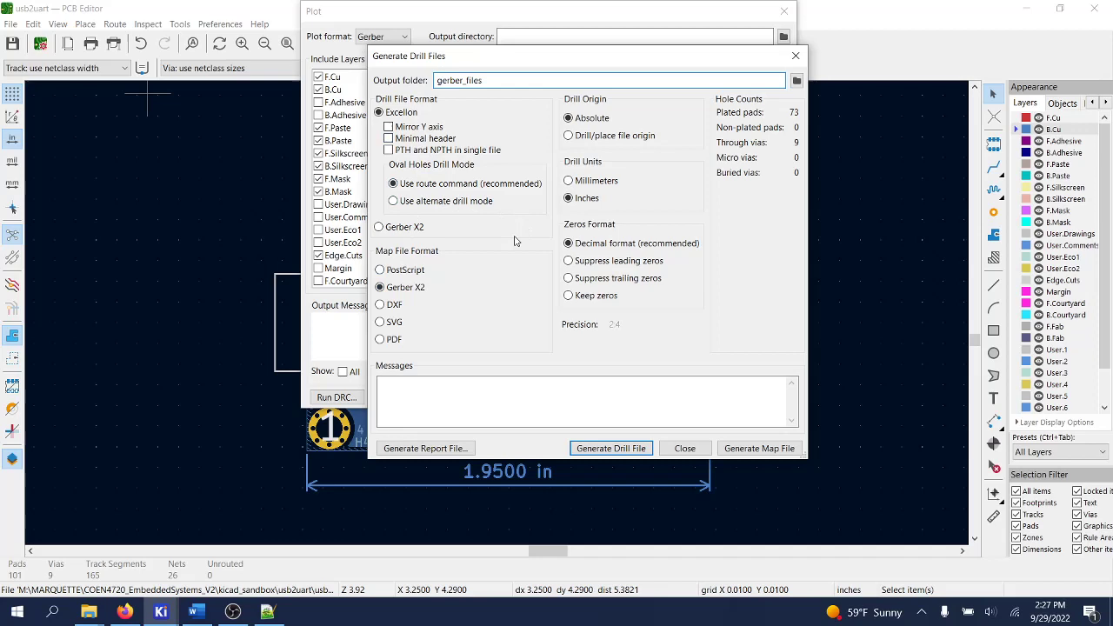
click(613, 449)
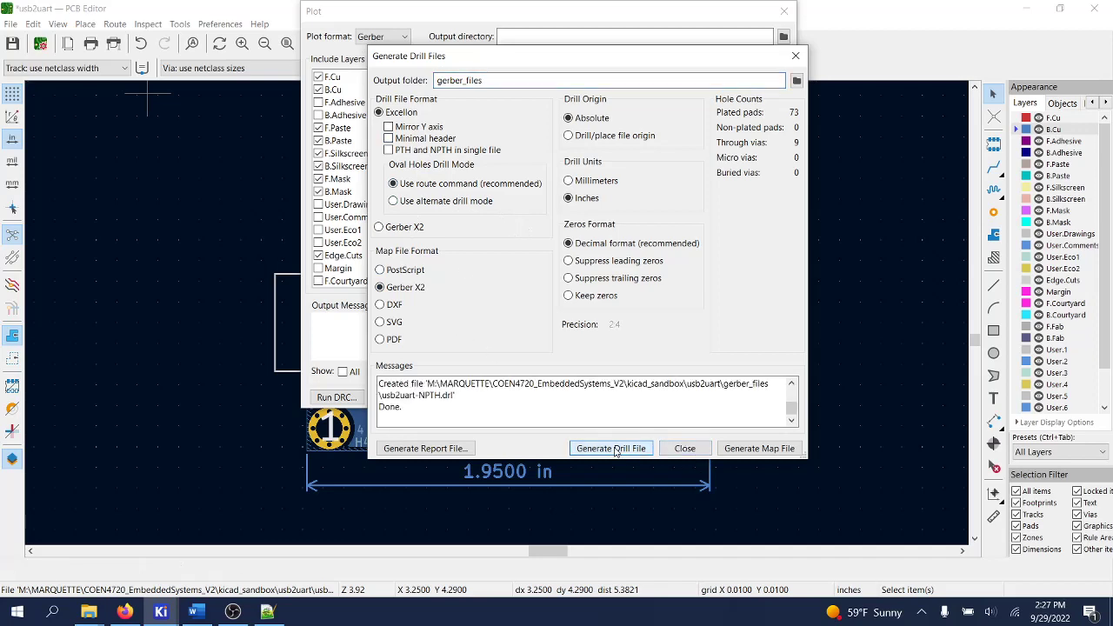
click(687, 448)
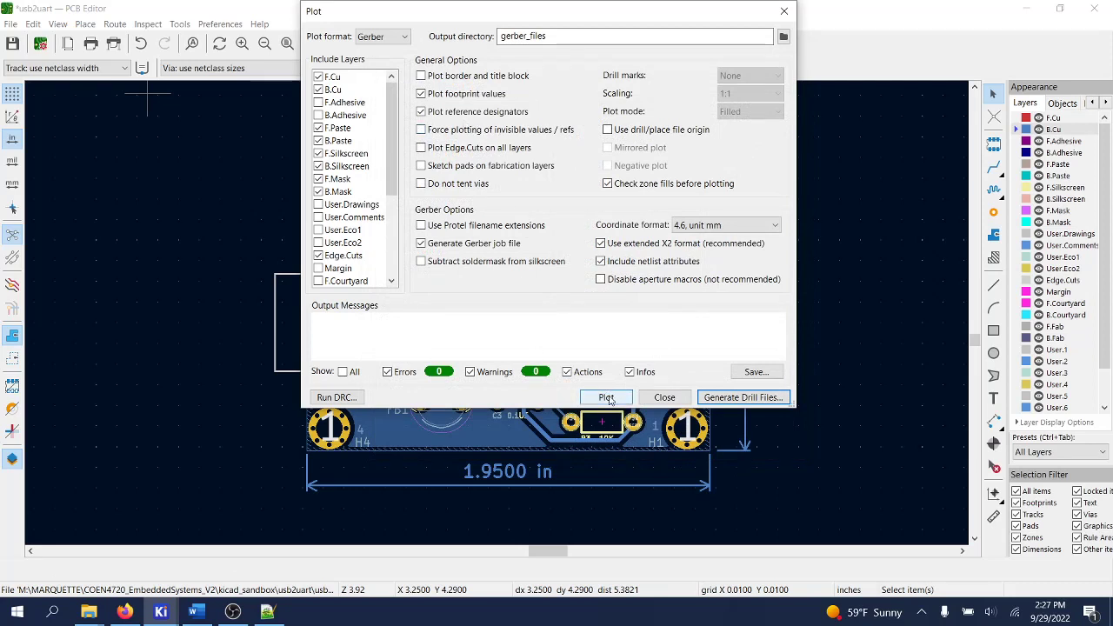
click(606, 398)
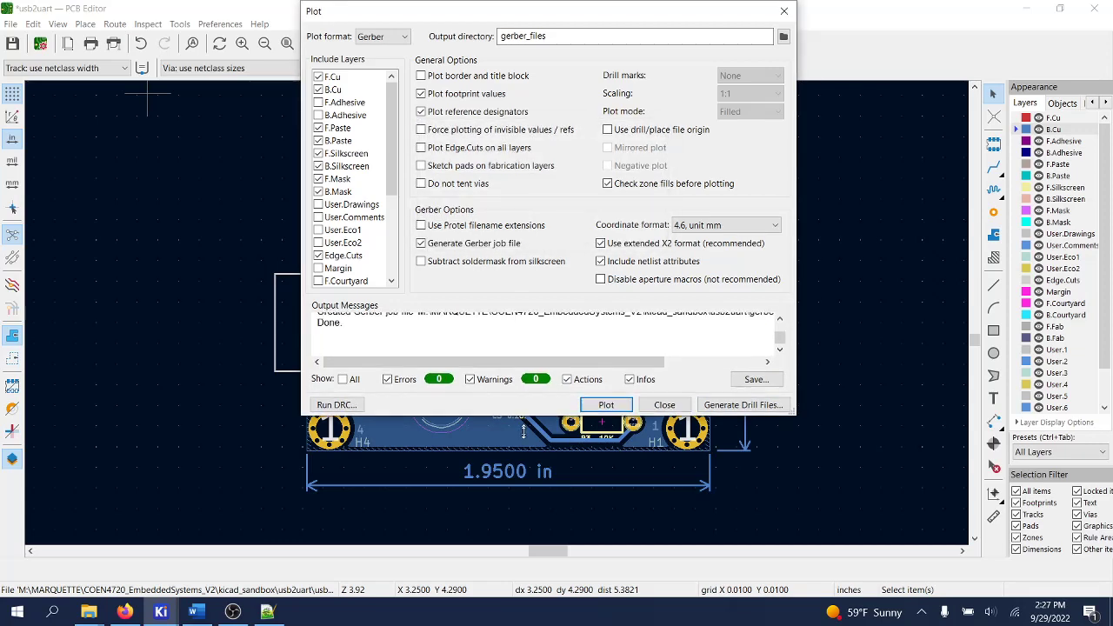
drag(525, 408, 523, 473)
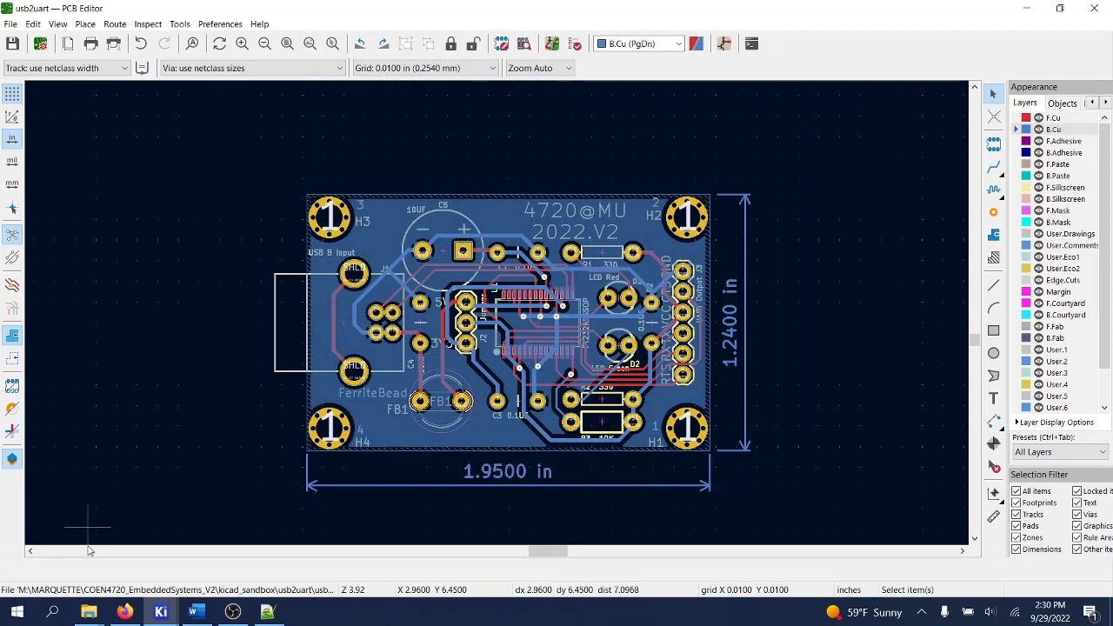
Switch to File Explorer and look through the generated fabrication files in the gerber_files folder
mouse_move(89, 611)
click(58, 559)
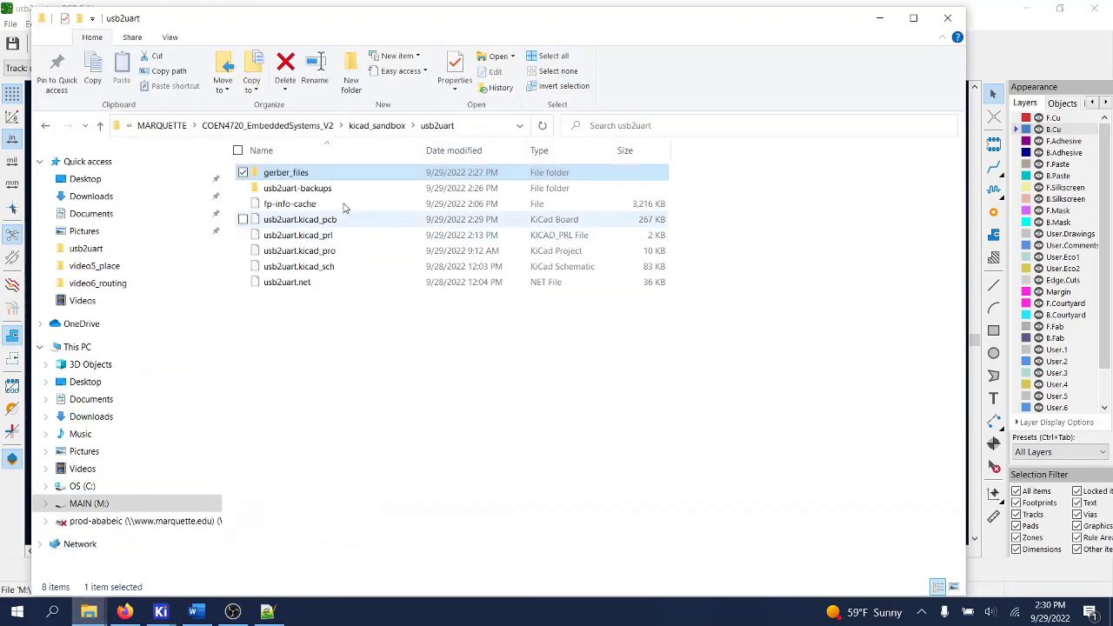
double_click(287, 174)
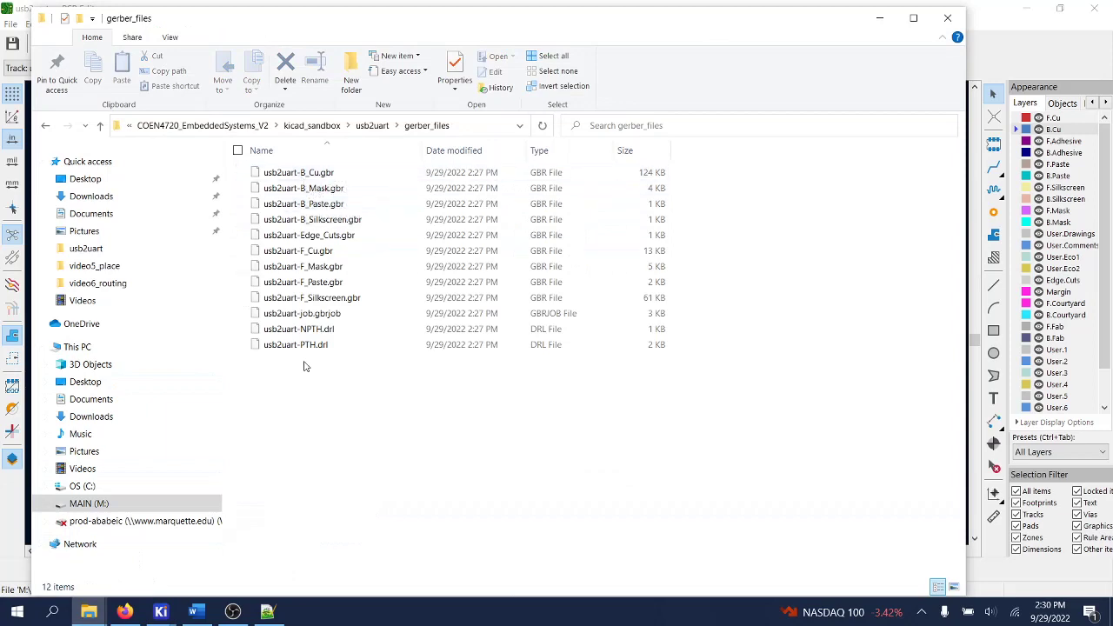
Switch to the KiCad project window and launch the Gerber Viewer
mouse_move(161, 611)
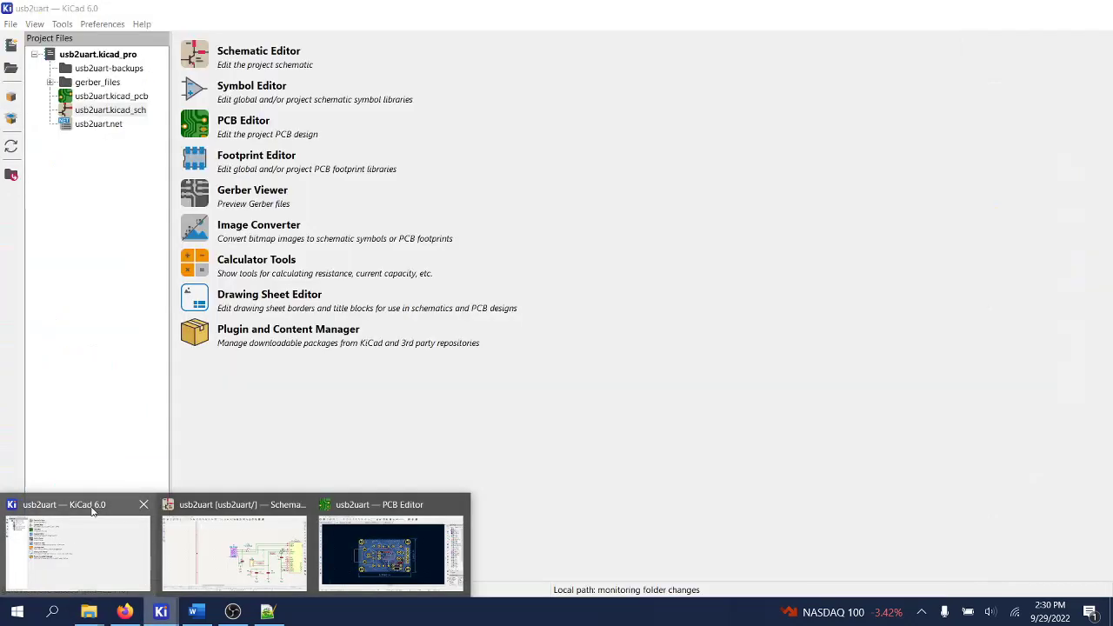
click(93, 512)
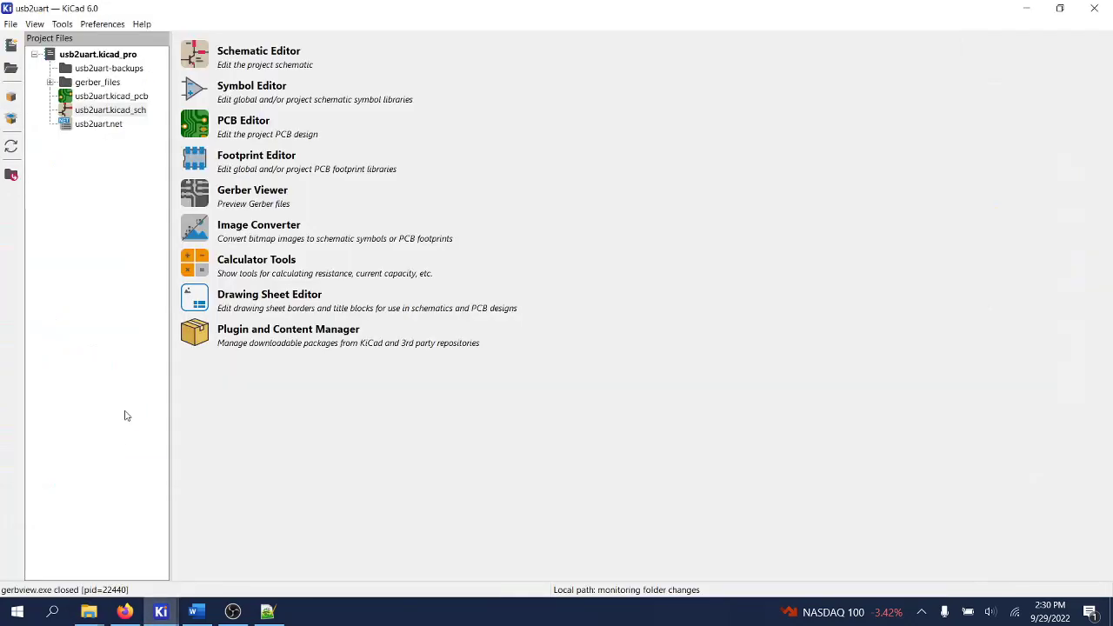
click(195, 192)
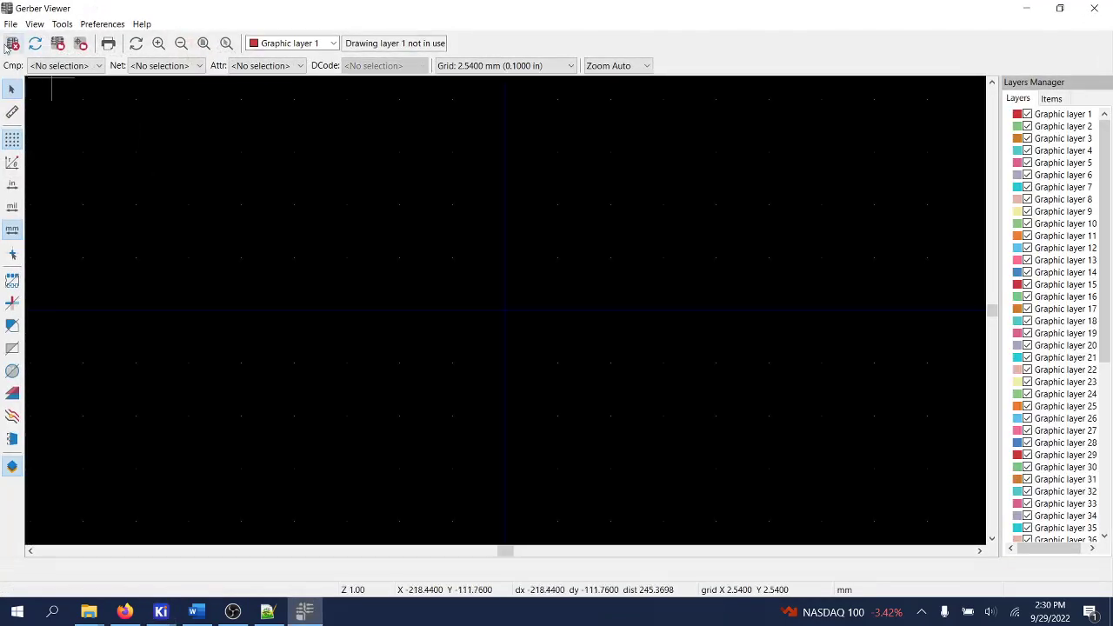
Load all the listed usb2uart Gerber files from the gerber_files folder as plot files
click(11, 24)
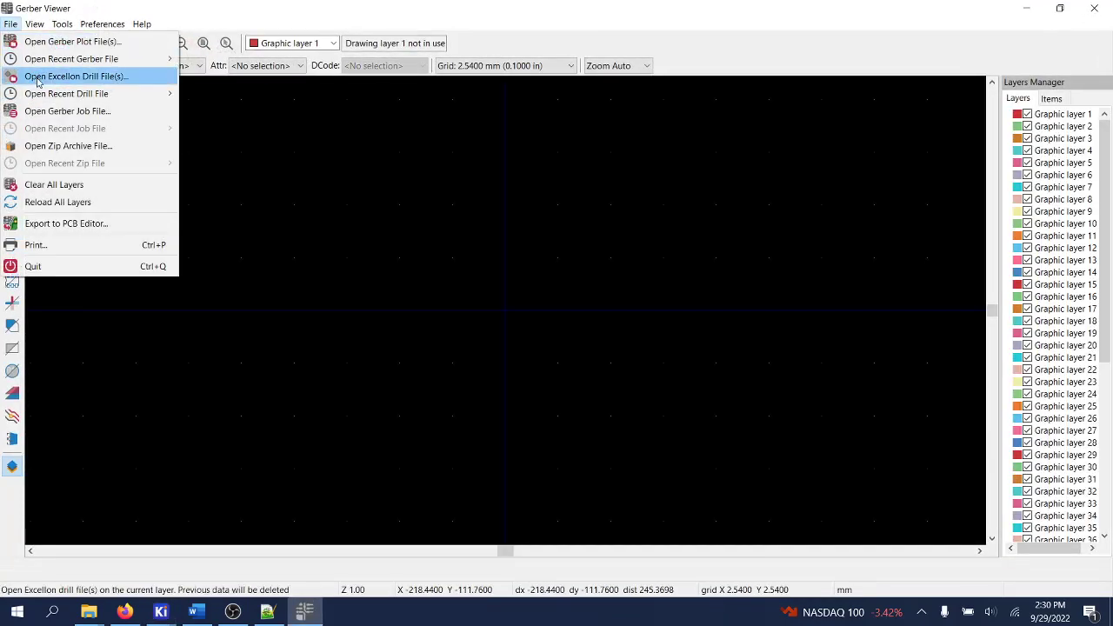
click(56, 43)
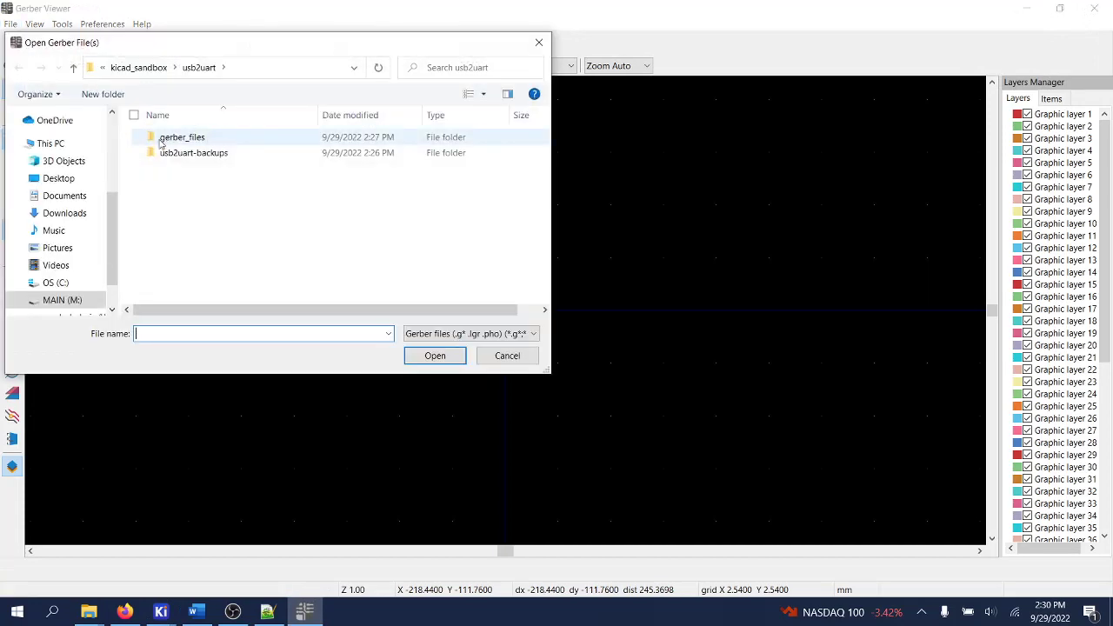
double_click(179, 137)
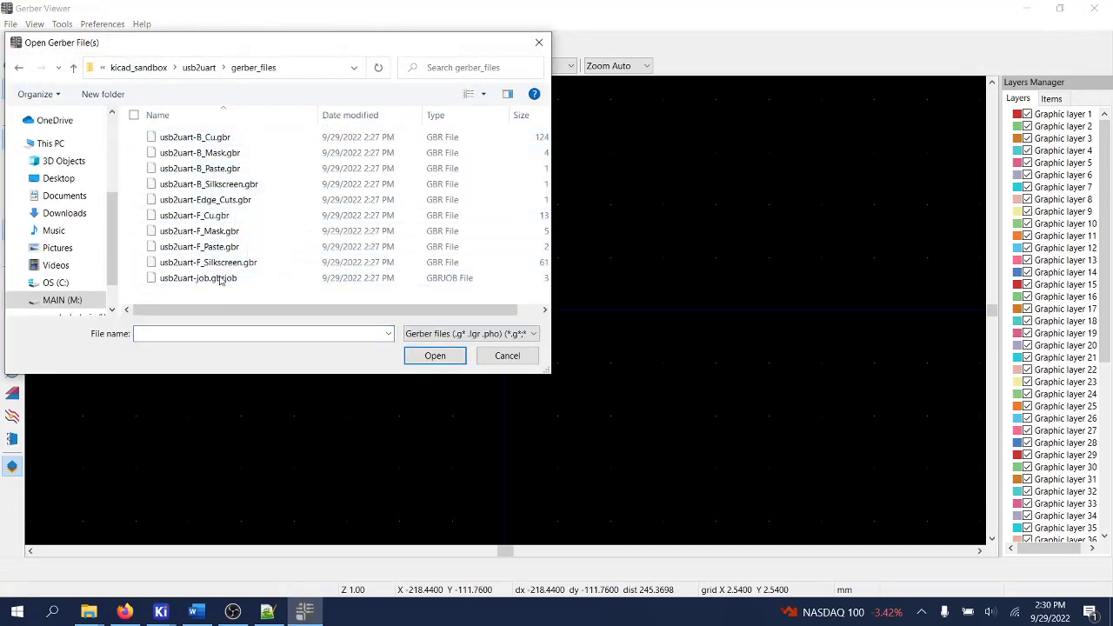
drag(248, 289, 137, 127)
click(434, 355)
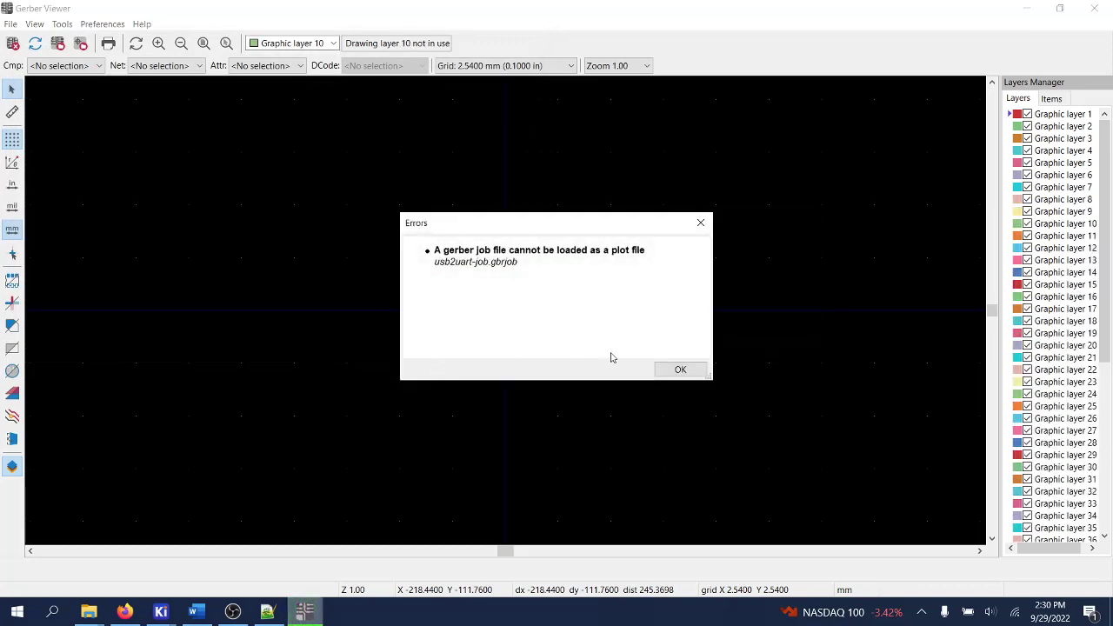
click(696, 374)
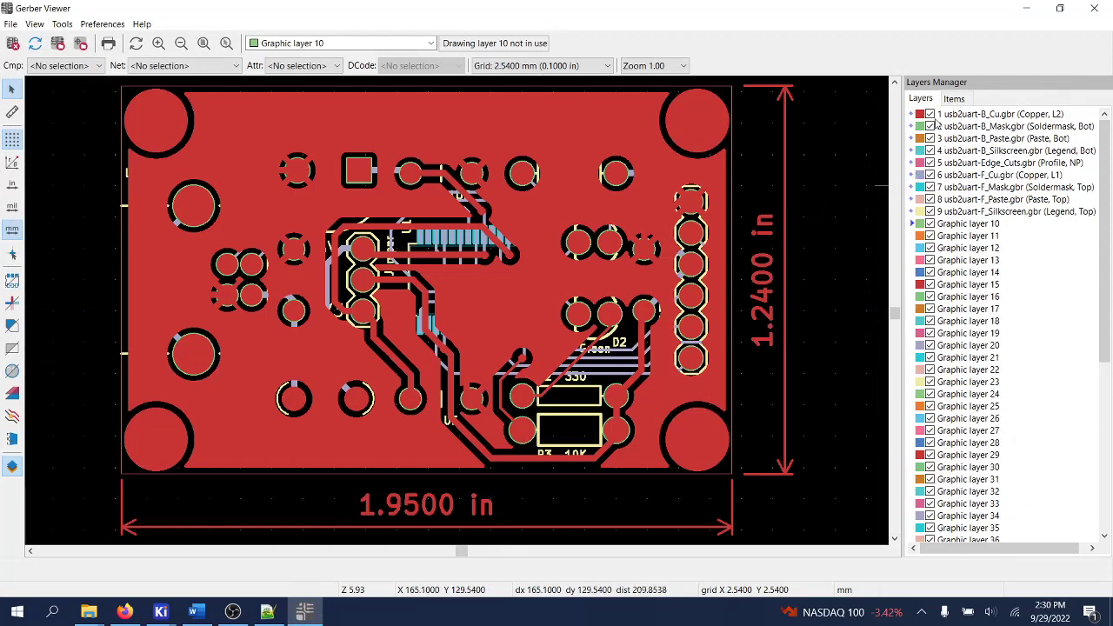
Hide the loaded Gerber layers one after another, from B_Cu through F_Silkscreen, to inspect what each contains
click(929, 114)
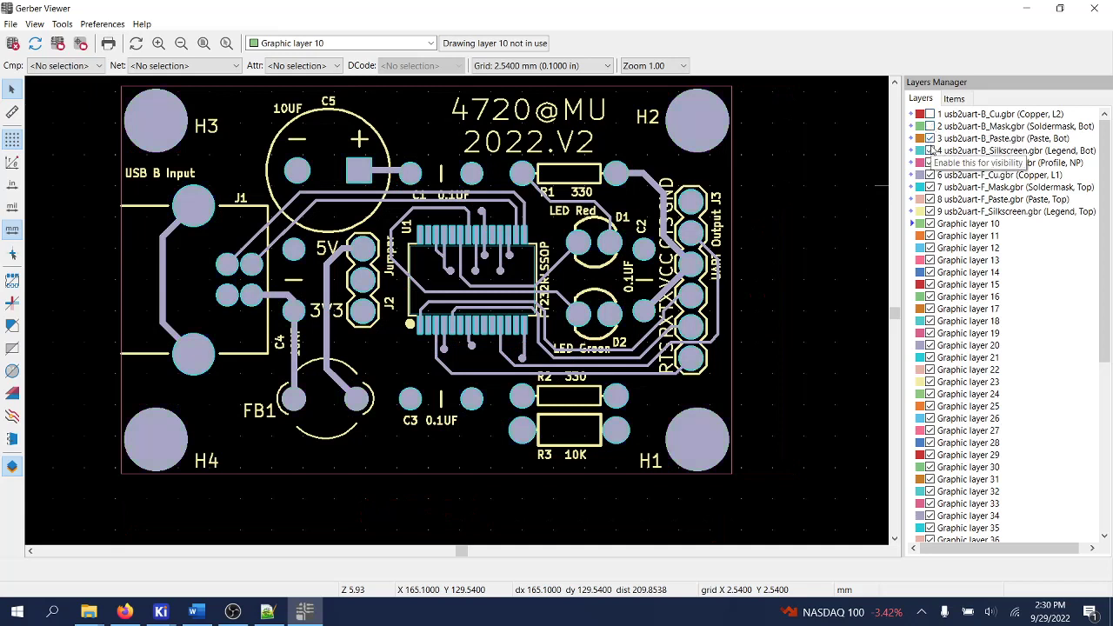
click(929, 138)
click(929, 150)
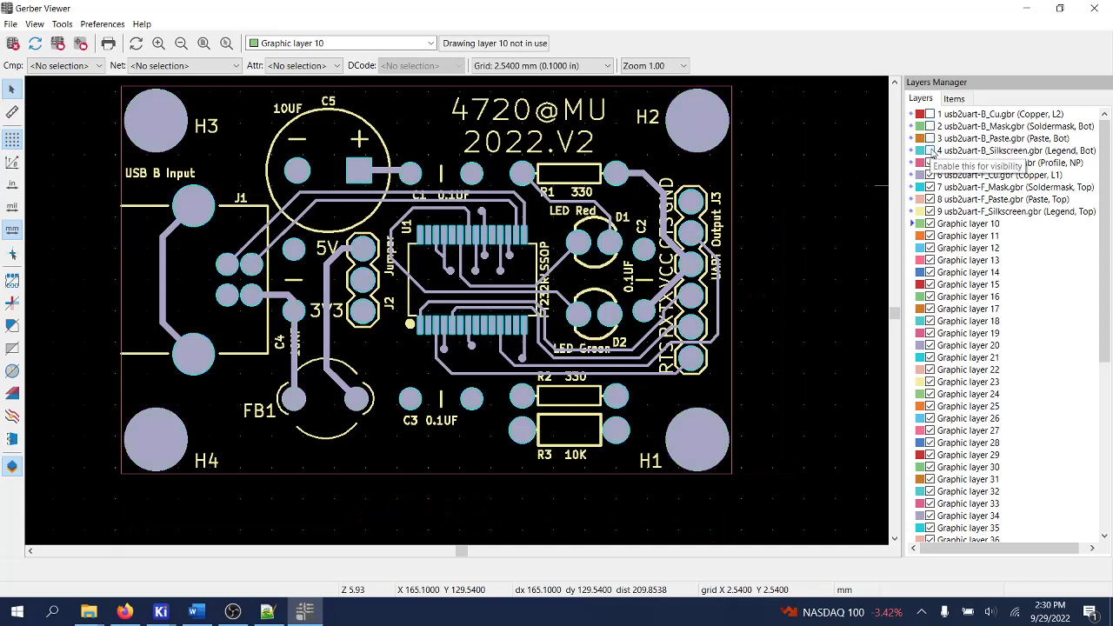
click(929, 162)
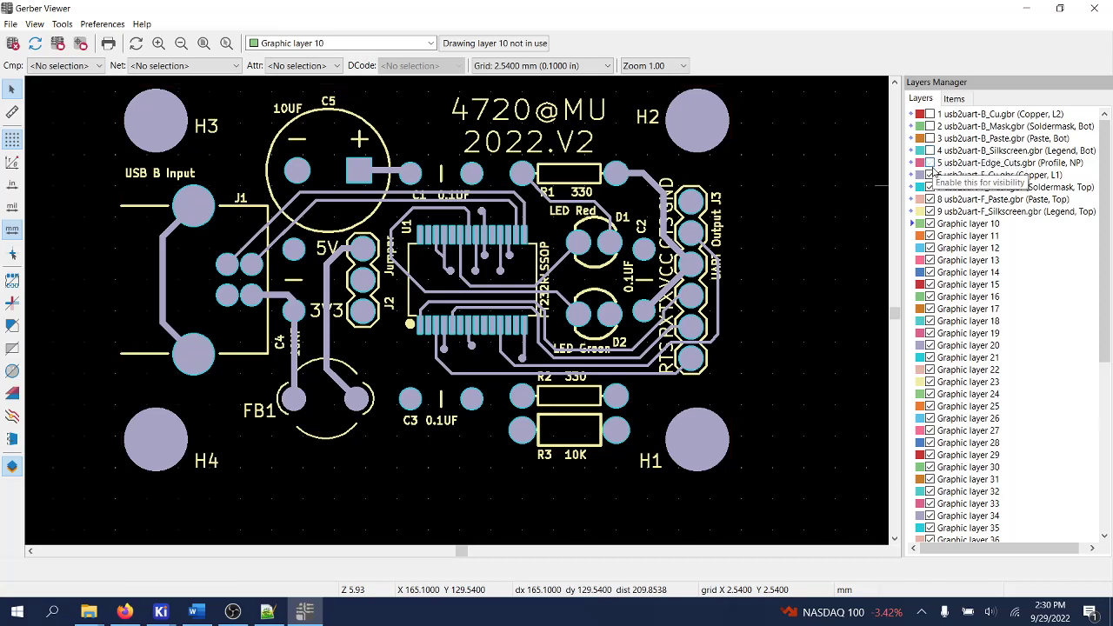
click(929, 175)
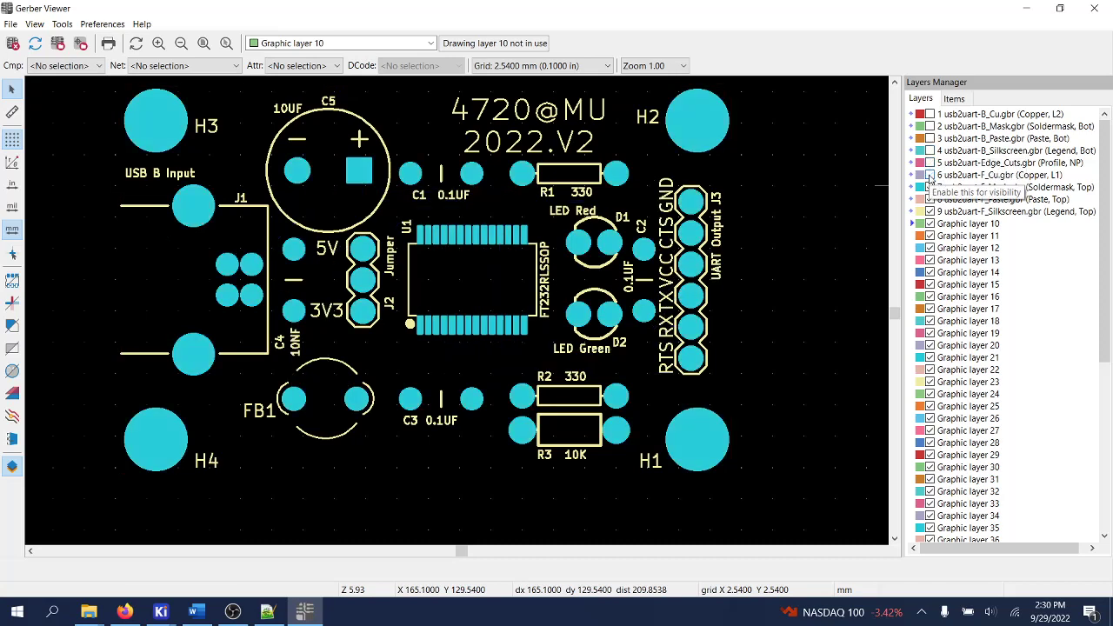
click(929, 187)
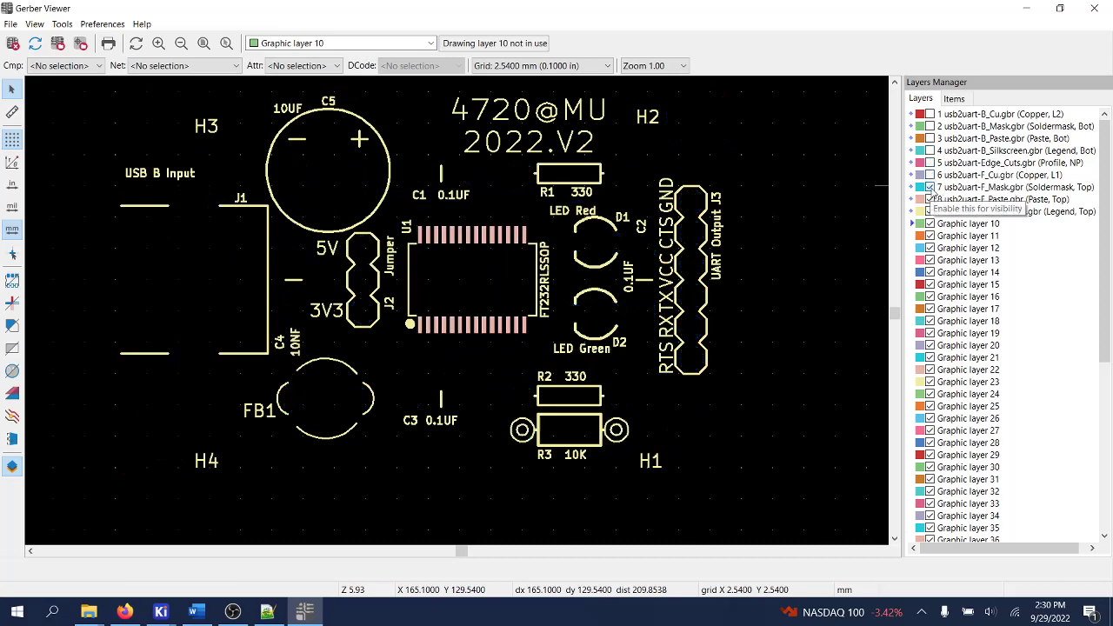
click(929, 199)
click(929, 211)
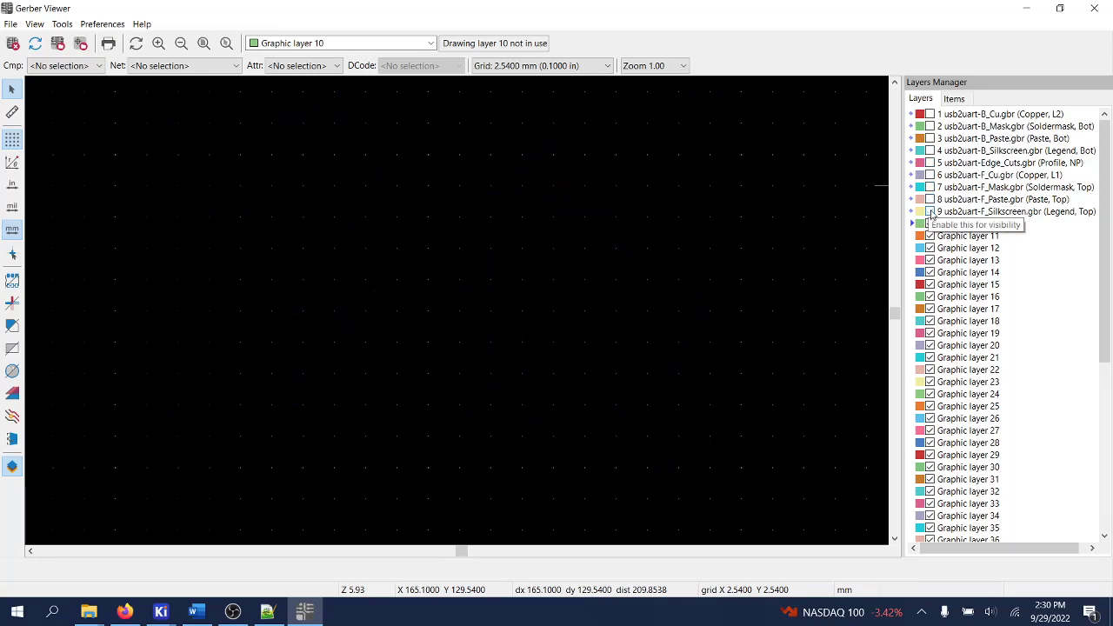
Load the Excellon drill files usb2uart-NPTH.drl and usb2uart-PTH.drl from the gerber_files folder
click(10, 24)
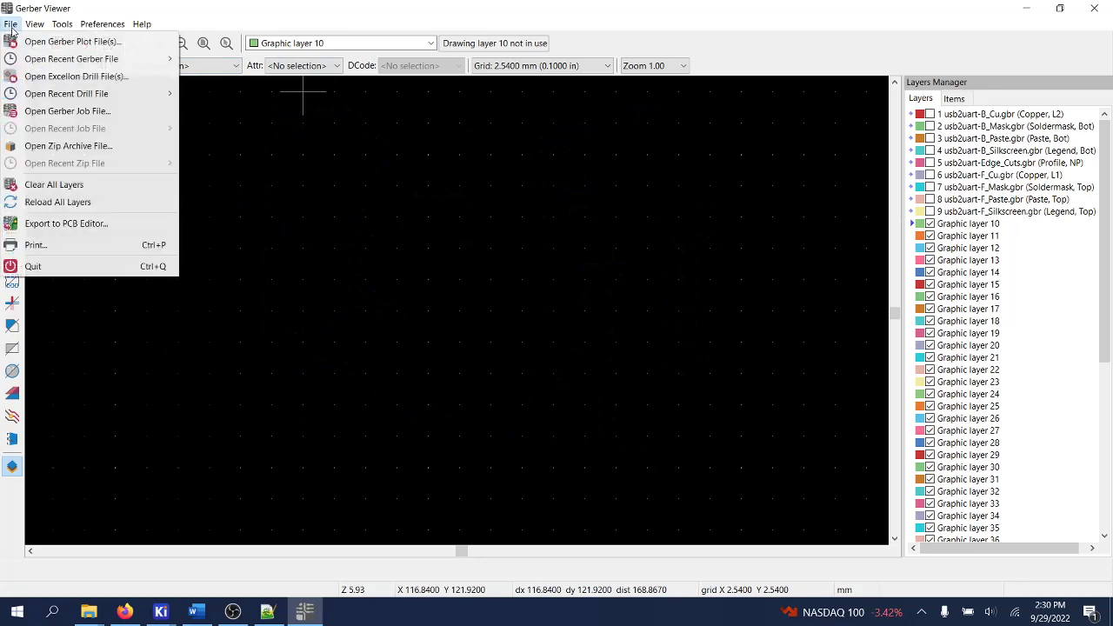
click(54, 77)
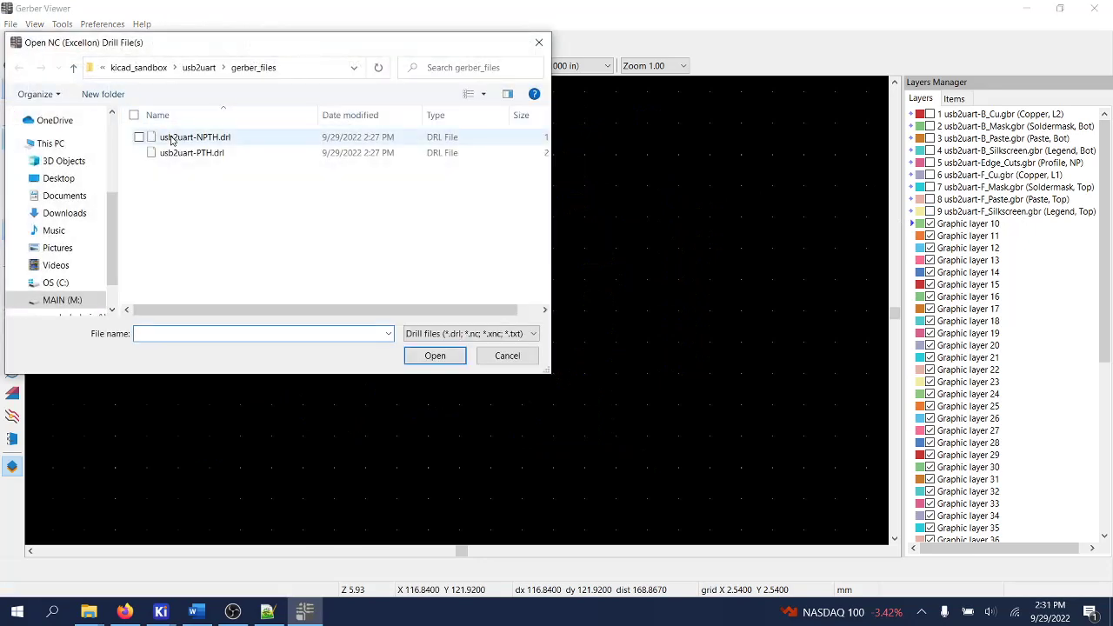
click(174, 138)
shift+click(178, 153)
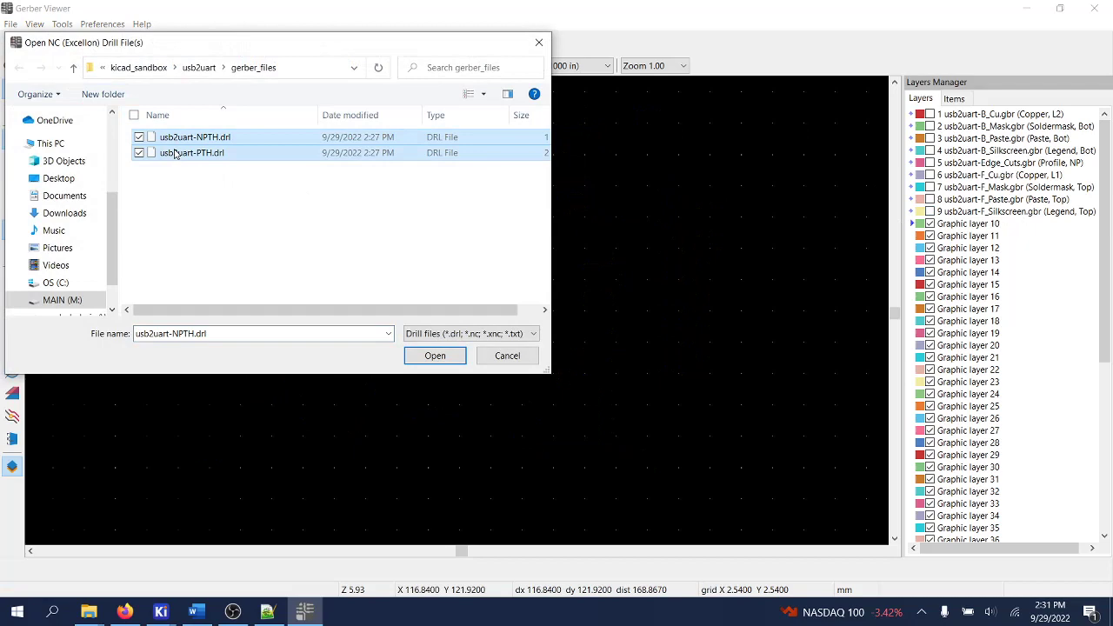
click(433, 355)
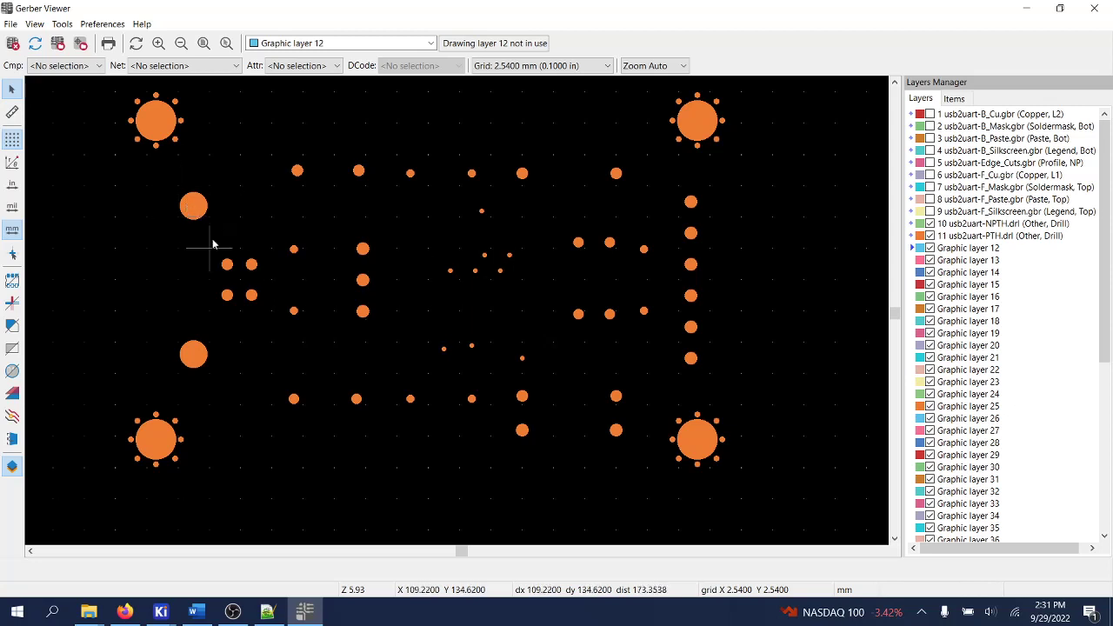
Briefly show the B_Mask layer over the drill holes for comparison, hide it again, and close the Gerber Viewer
click(929, 126)
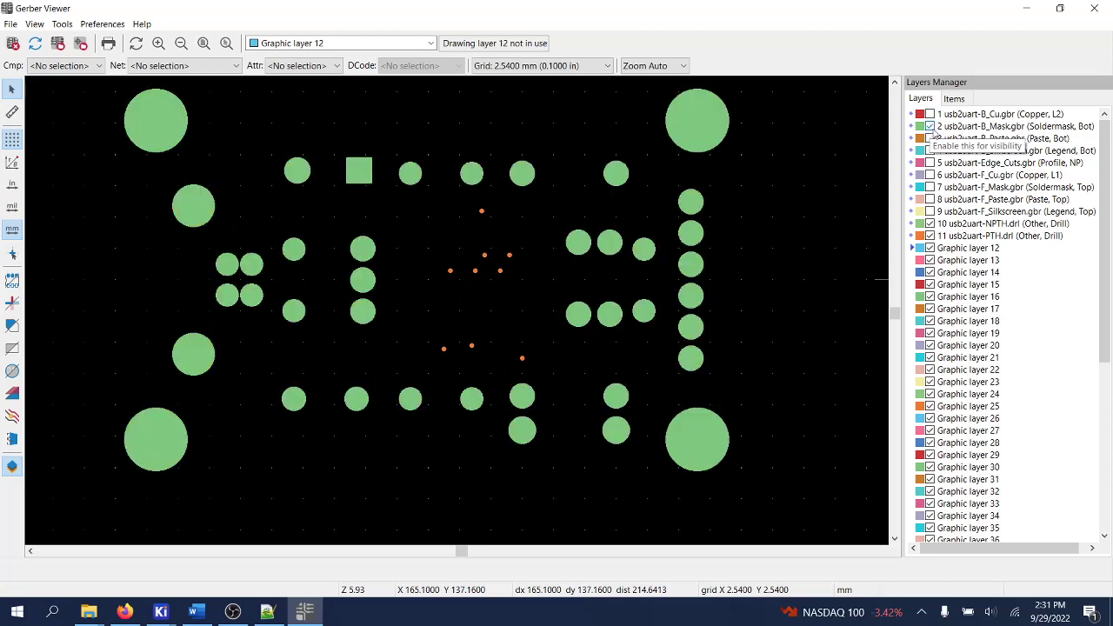
click(929, 126)
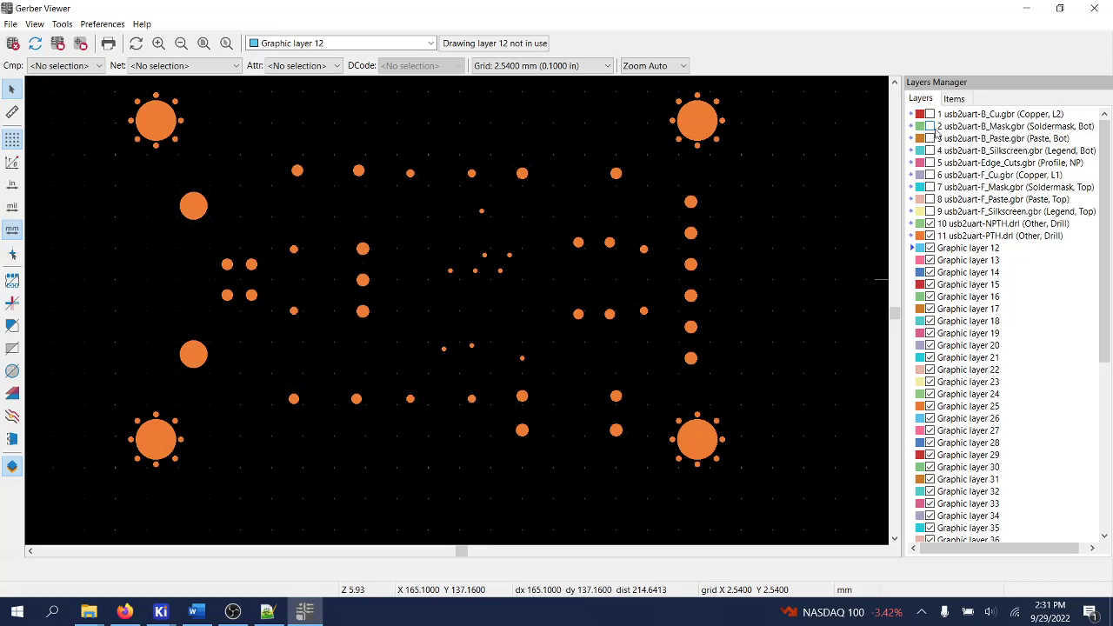
click(1094, 11)
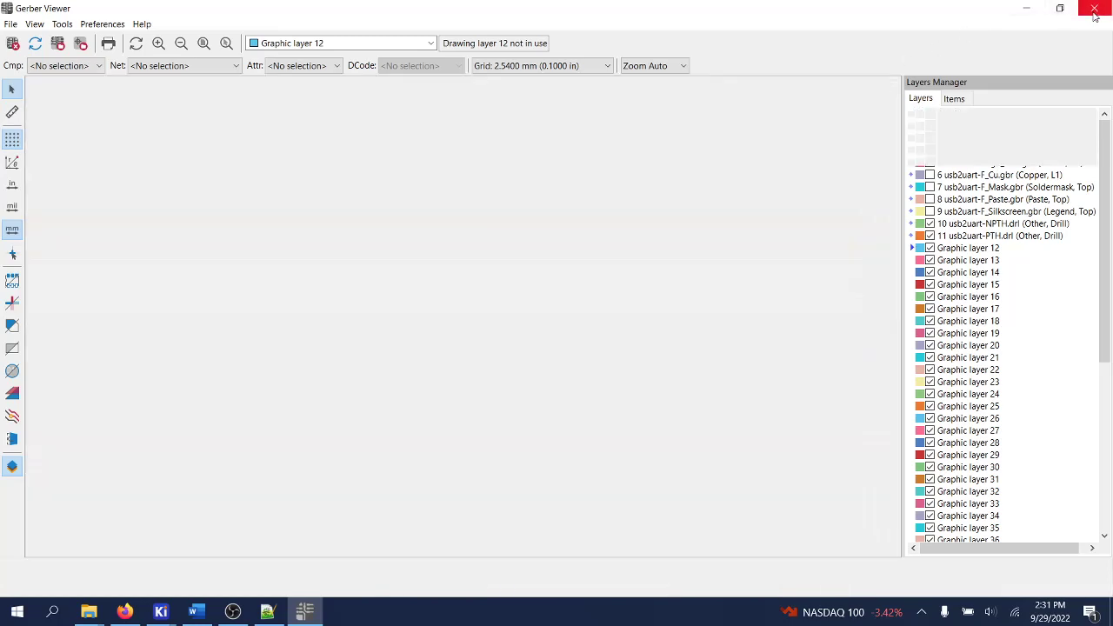
Switch to File Explorer, compress all the Gerber, job and drill files into gerber_files.zip with 7-Zip, and select the archive
click(89, 611)
click(75, 590)
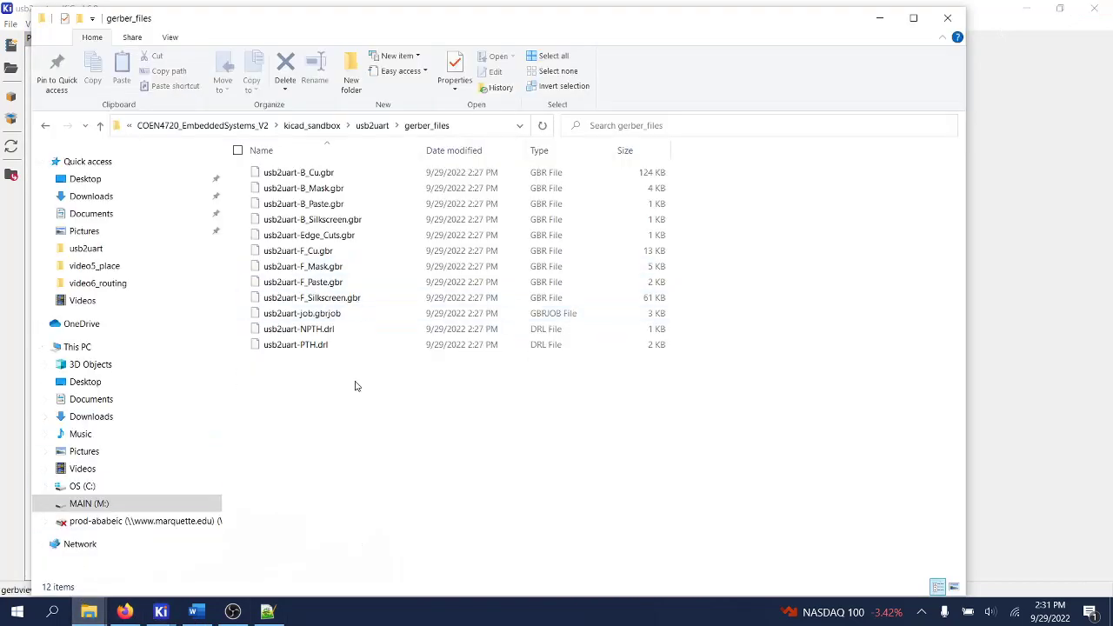
drag(334, 410, 238, 168)
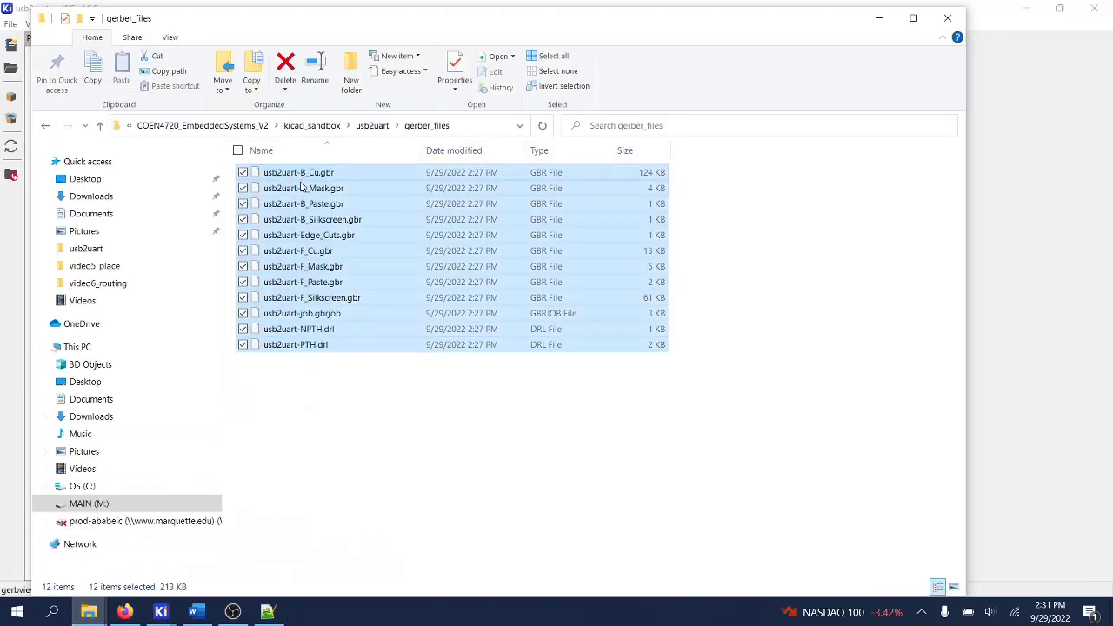
right_click(296, 178)
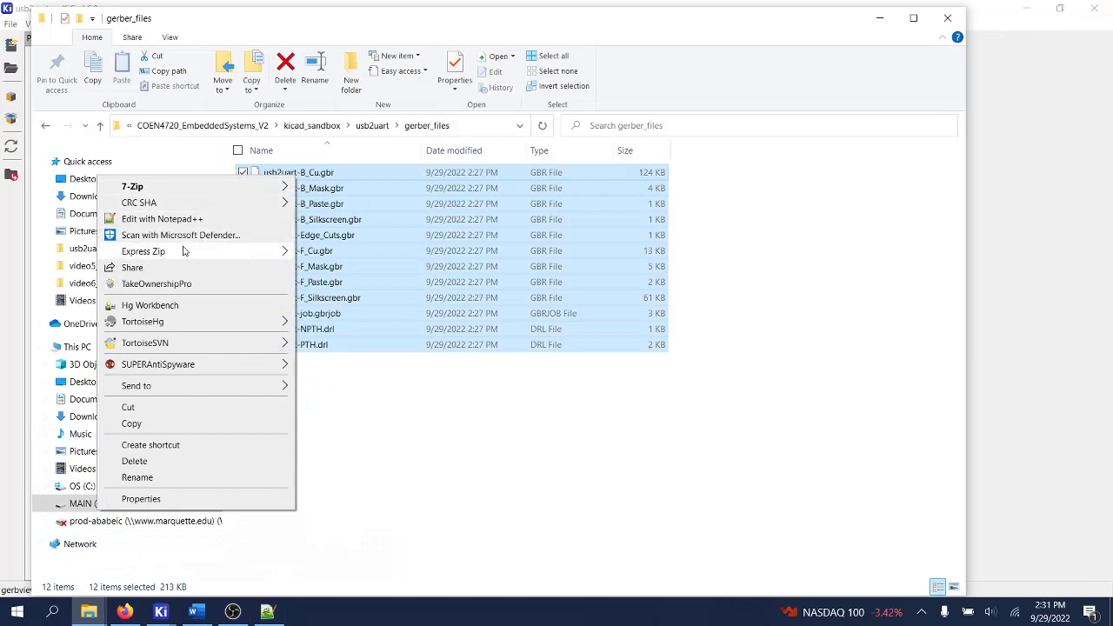
mouse_move(185, 251)
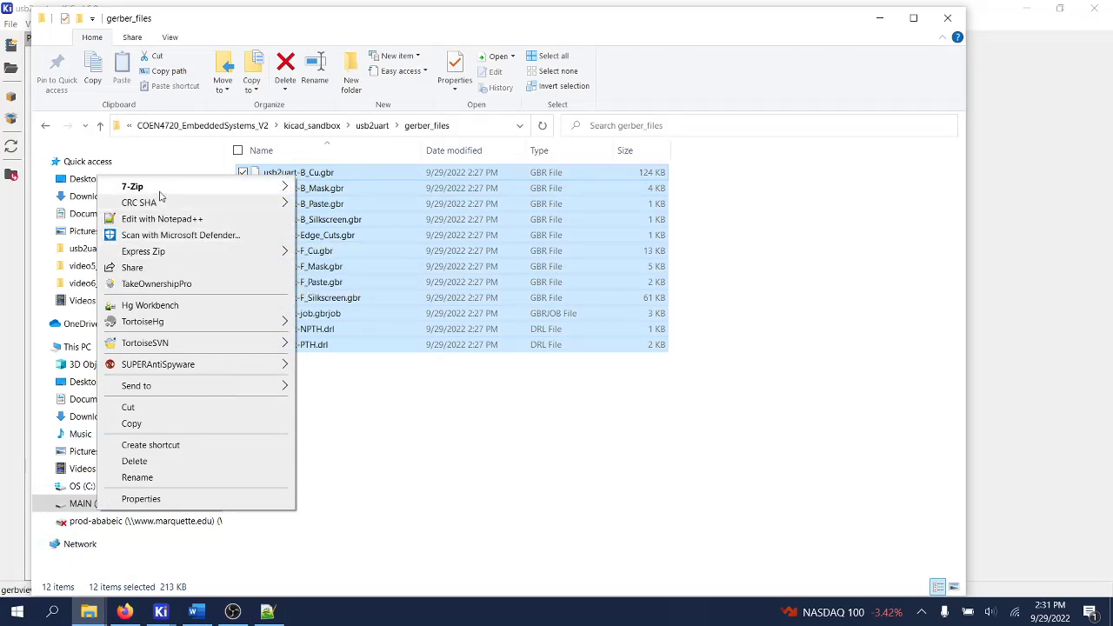
mouse_move(163, 193)
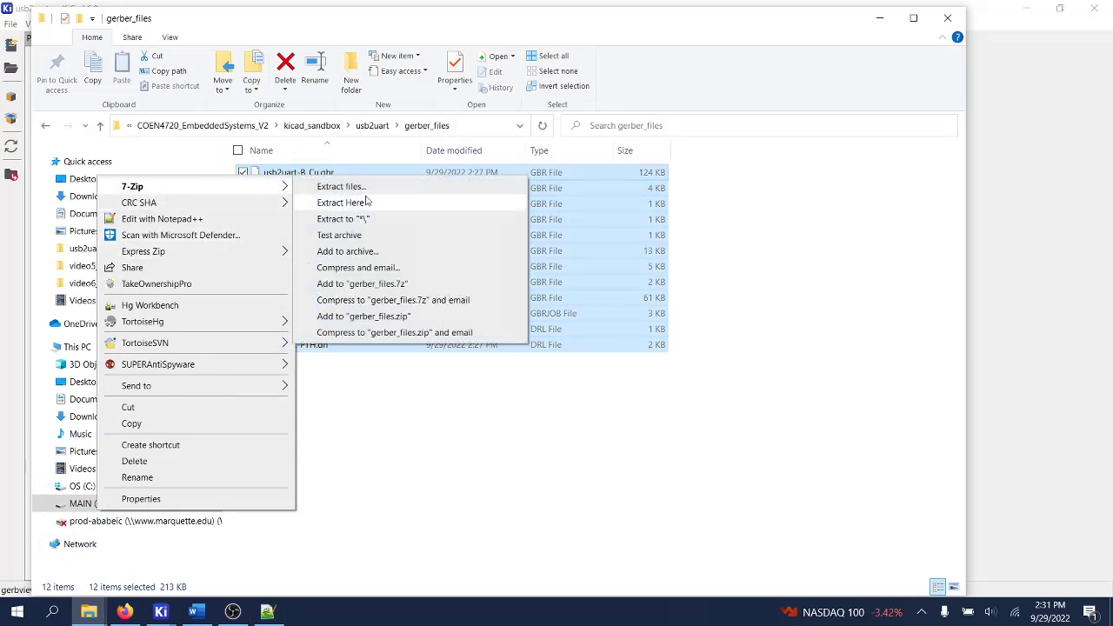
click(388, 318)
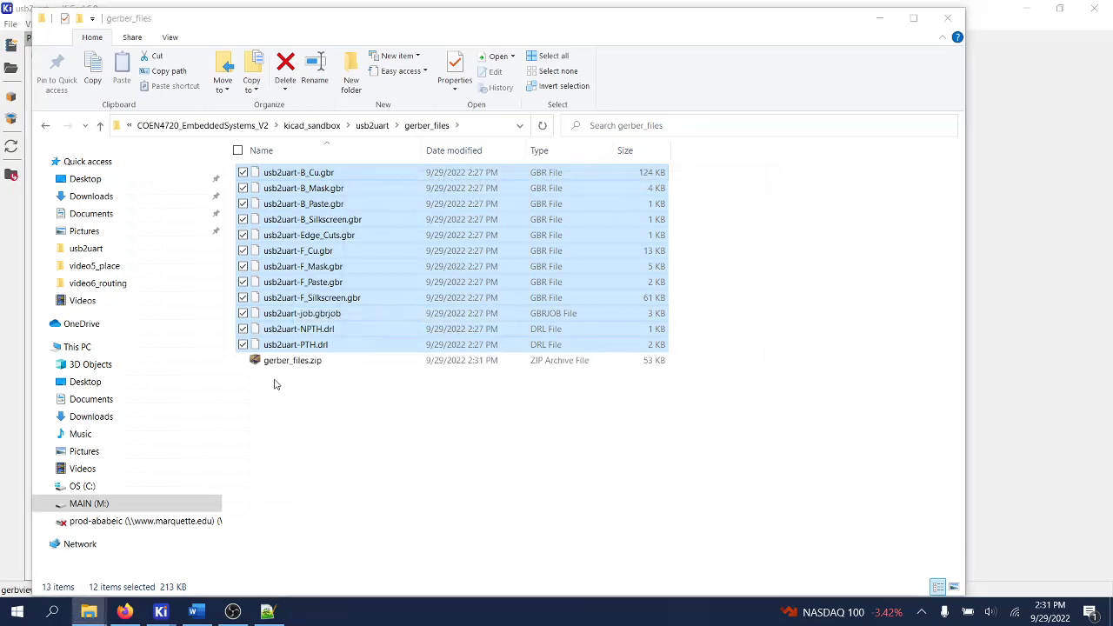
click(283, 174)
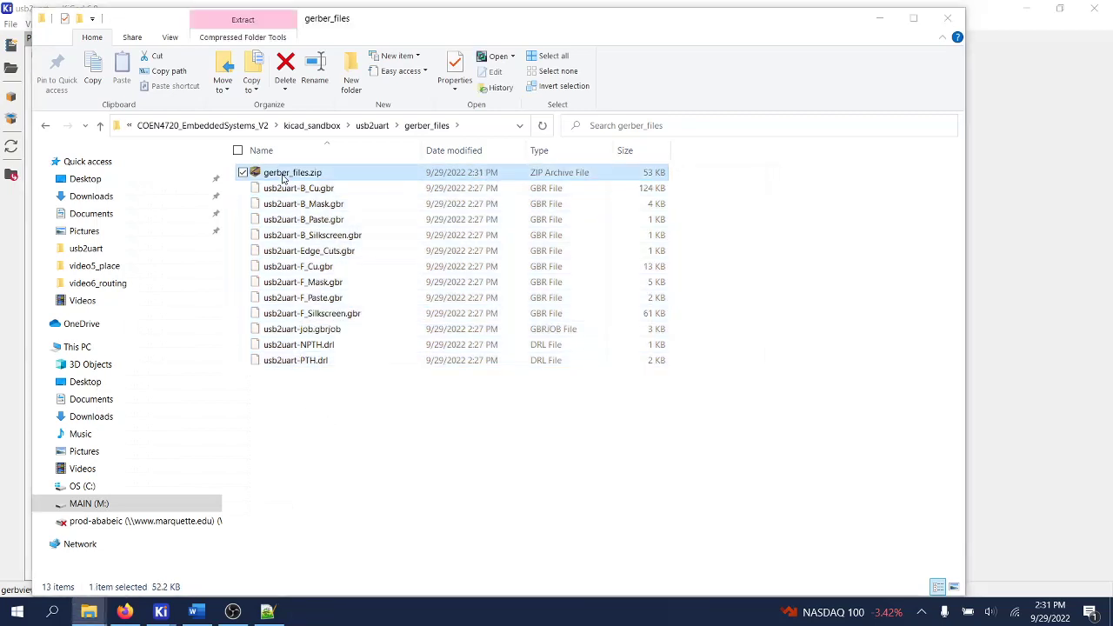